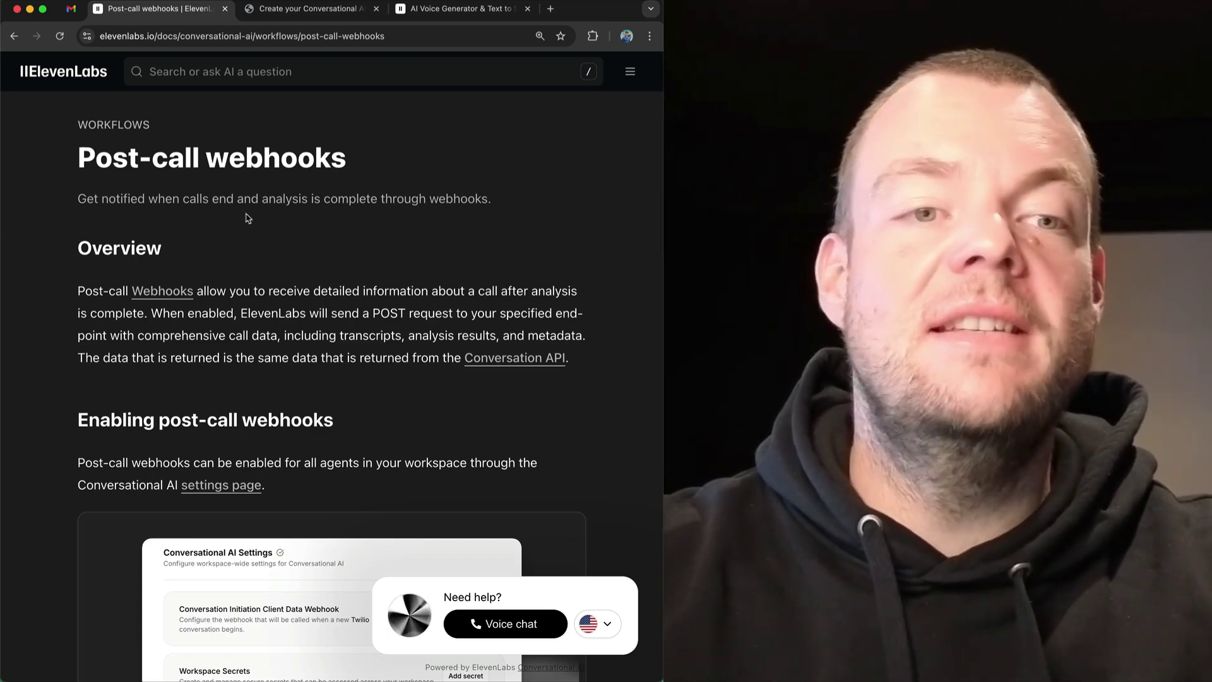
Highlight the Post-call webhooks title, then switch to the agent designer's 'Create your Conversational AI' start page.
{"action": "triple_click", "coordinate": [240, 156]}
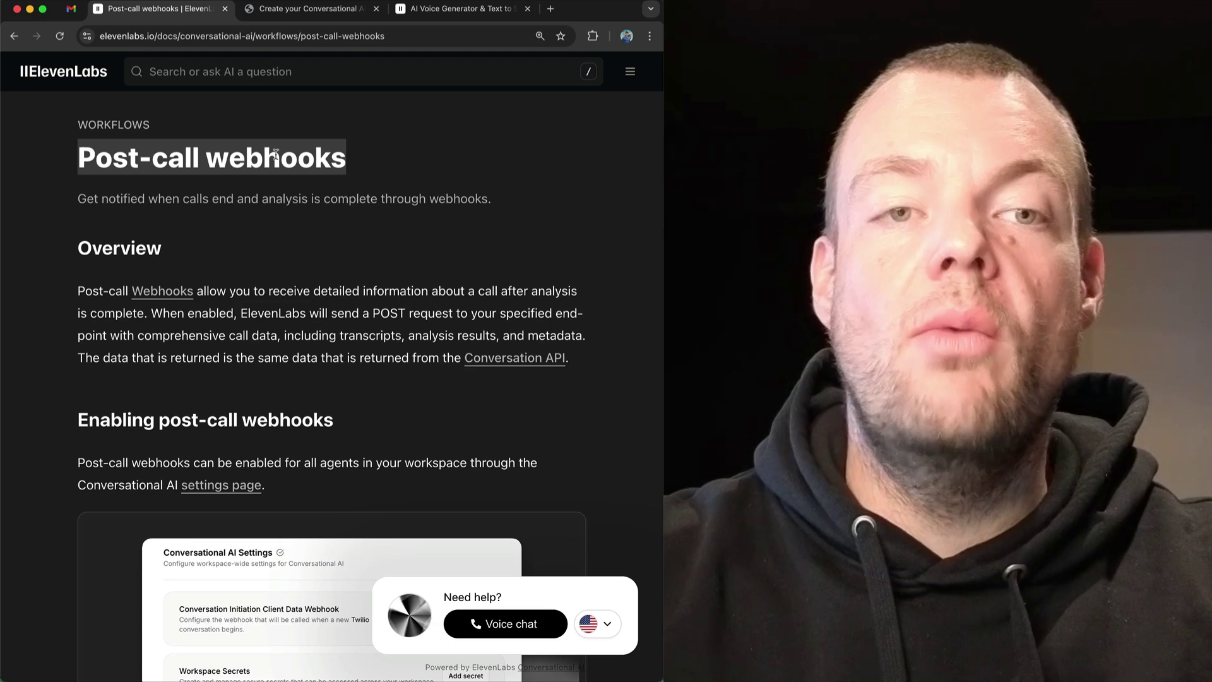
{"action": "left_click", "coordinate": [309, 10]}
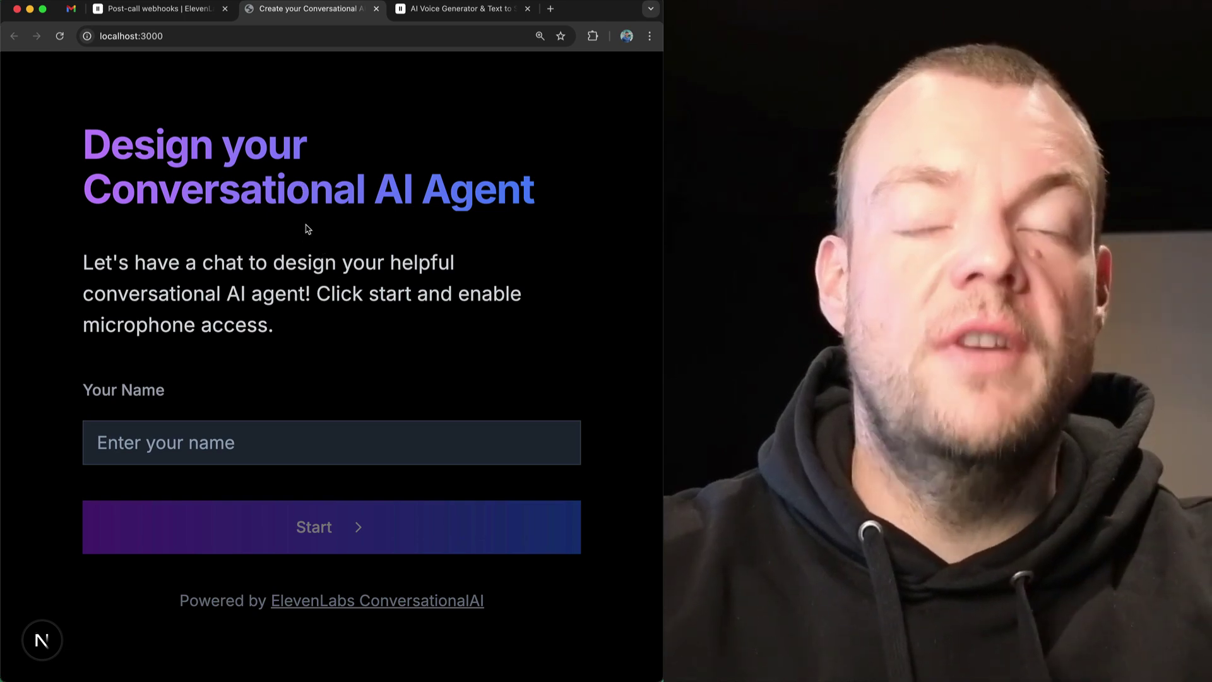
Enter your name in the Your Name field and start the agent-design voice conversation.
{"action": "left_click", "coordinate": [248, 437]}
{"action": "type", "text": "Thor"}
{"action": "key", "text": "Return"}
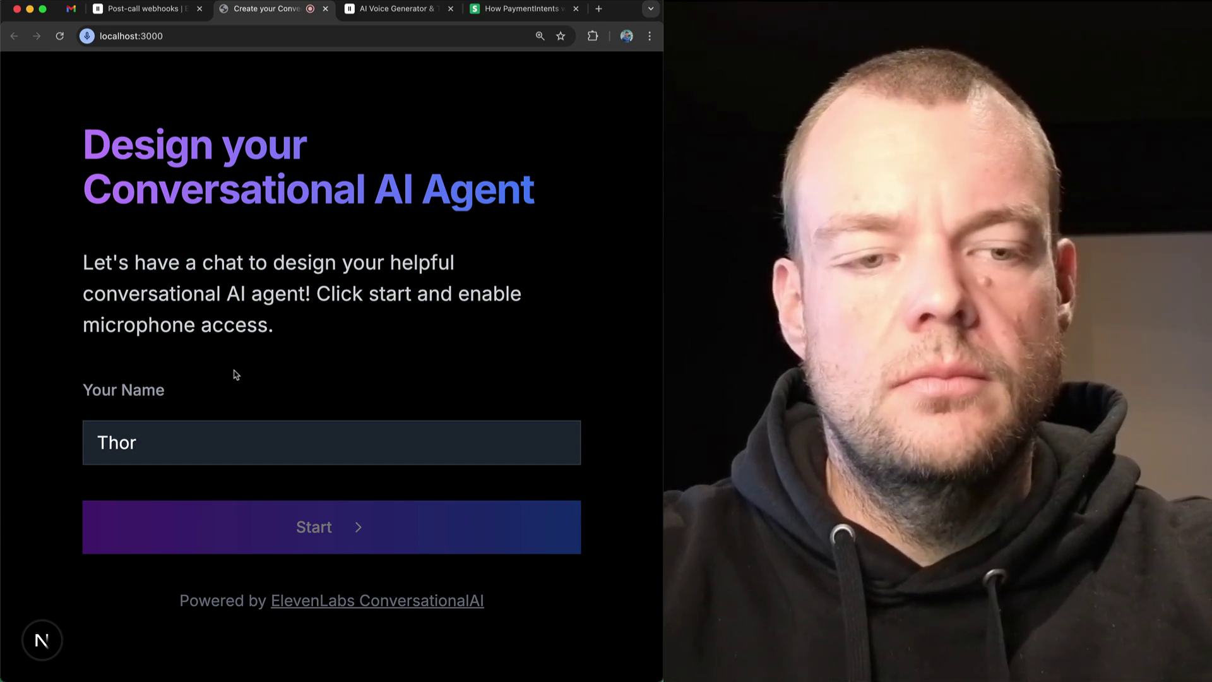
Add Stripe-annual-letter-2024.pdf as a knowledge-base file for the agent.
{"action": "key", "text": "Return"}
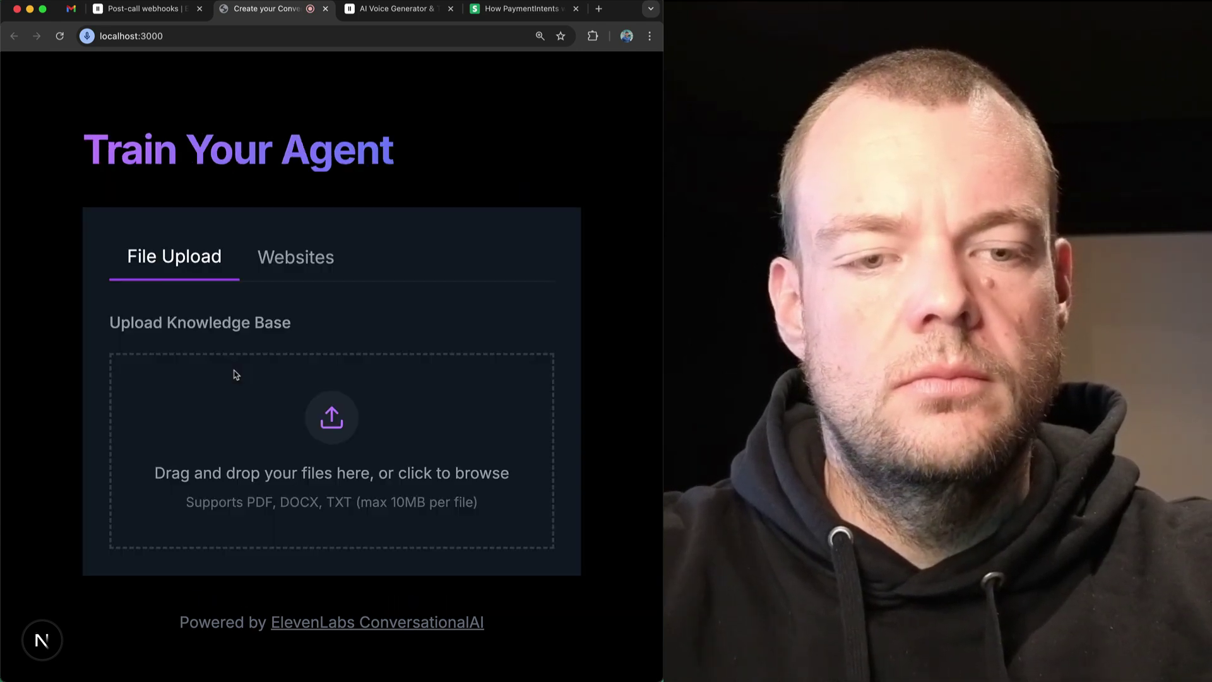
{"action": "left_click", "coordinate": [331, 418]}
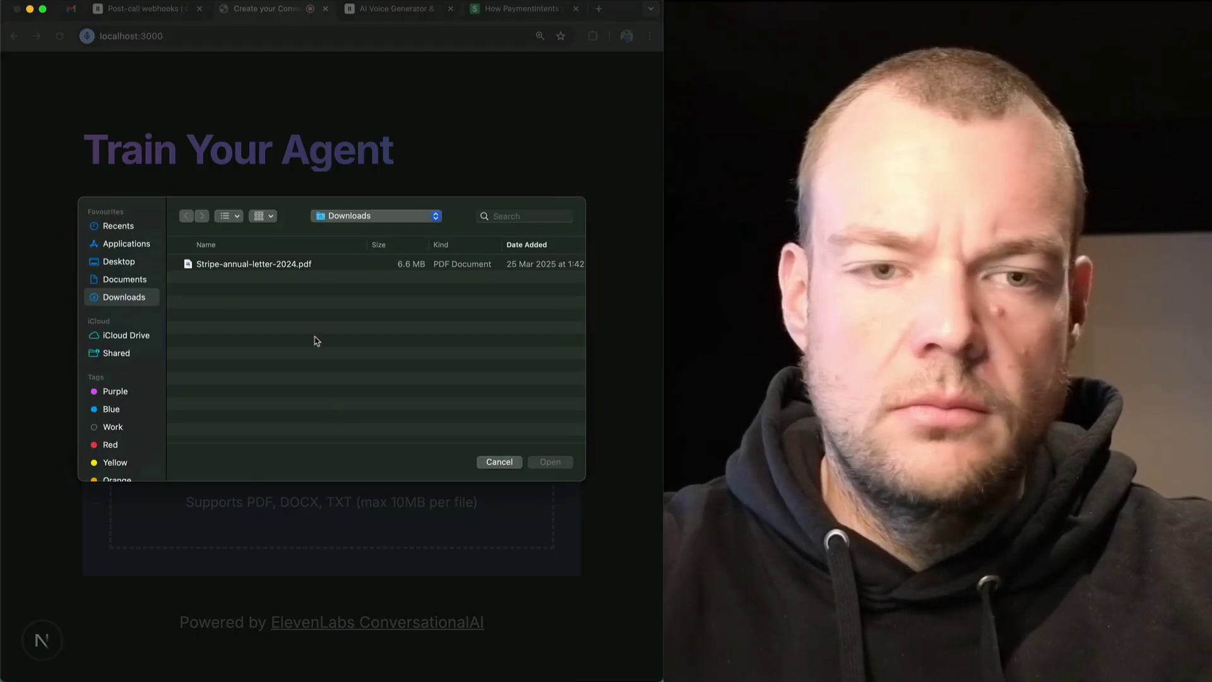
{"action": "double_click", "coordinate": [234, 268]}
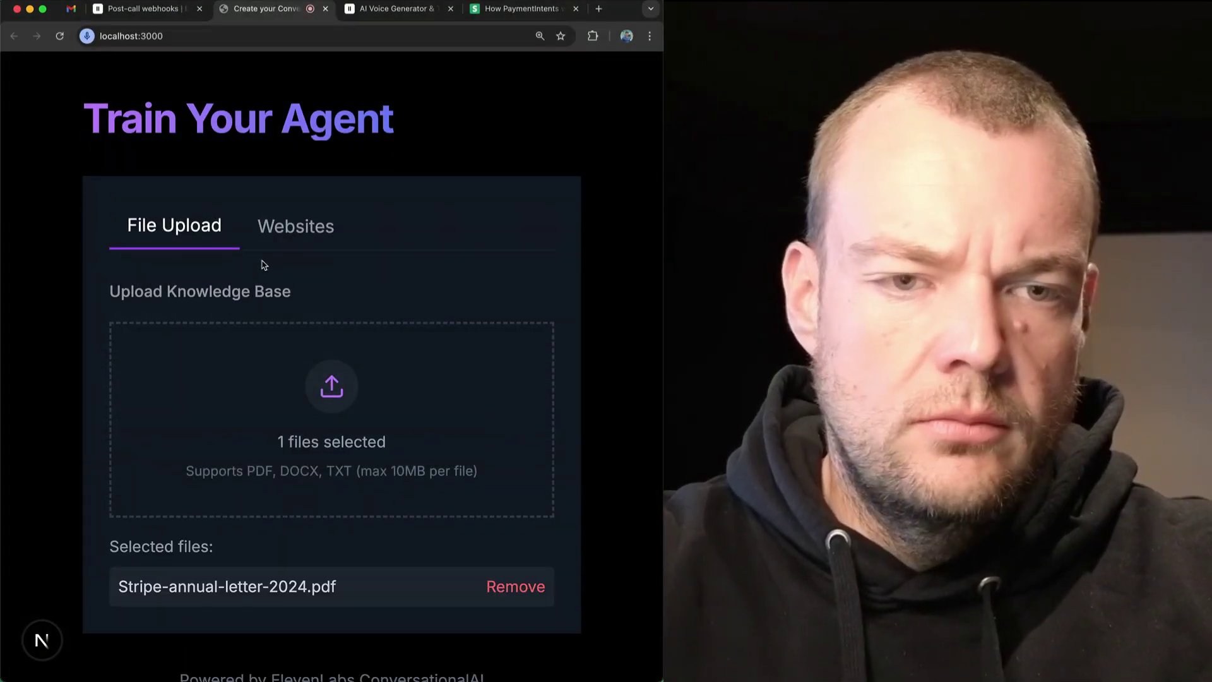
Copy the Stripe PaymentIntents lifecycle docs URL and paste it as a website knowledge source.
{"action": "left_click", "coordinate": [307, 236]}
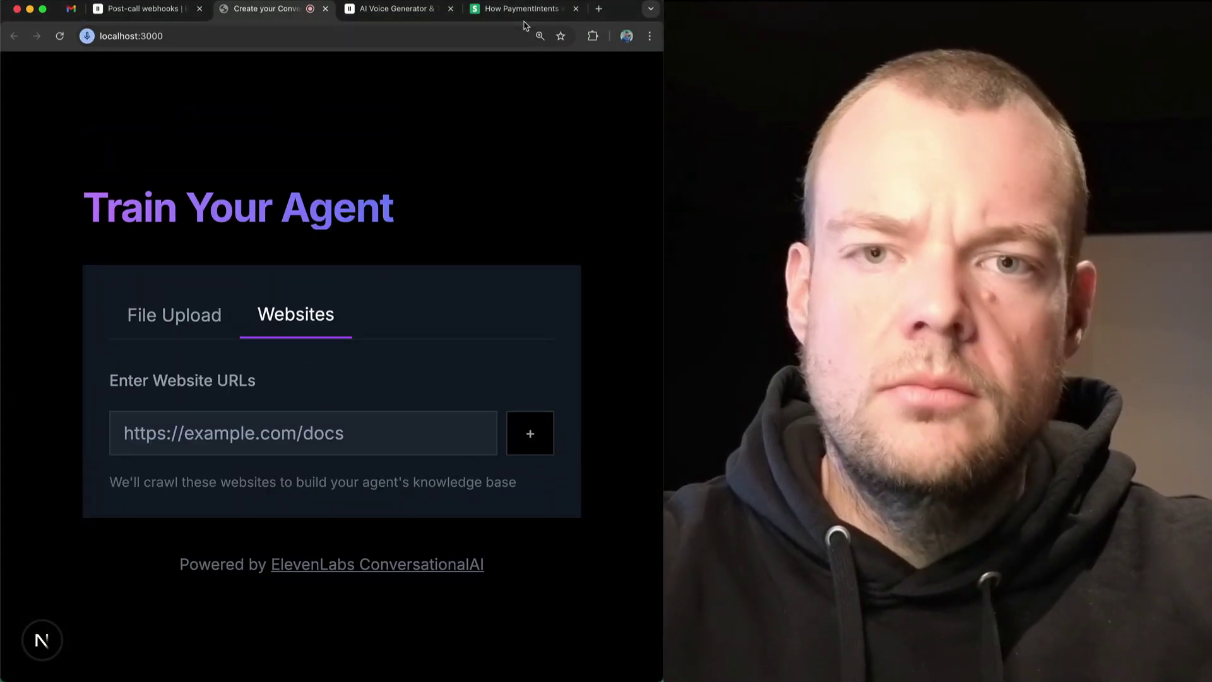
{"action": "left_click", "coordinate": [520, 9]}
{"action": "left_click", "coordinate": [365, 35]}
{"action": "key", "text": "super+c"}
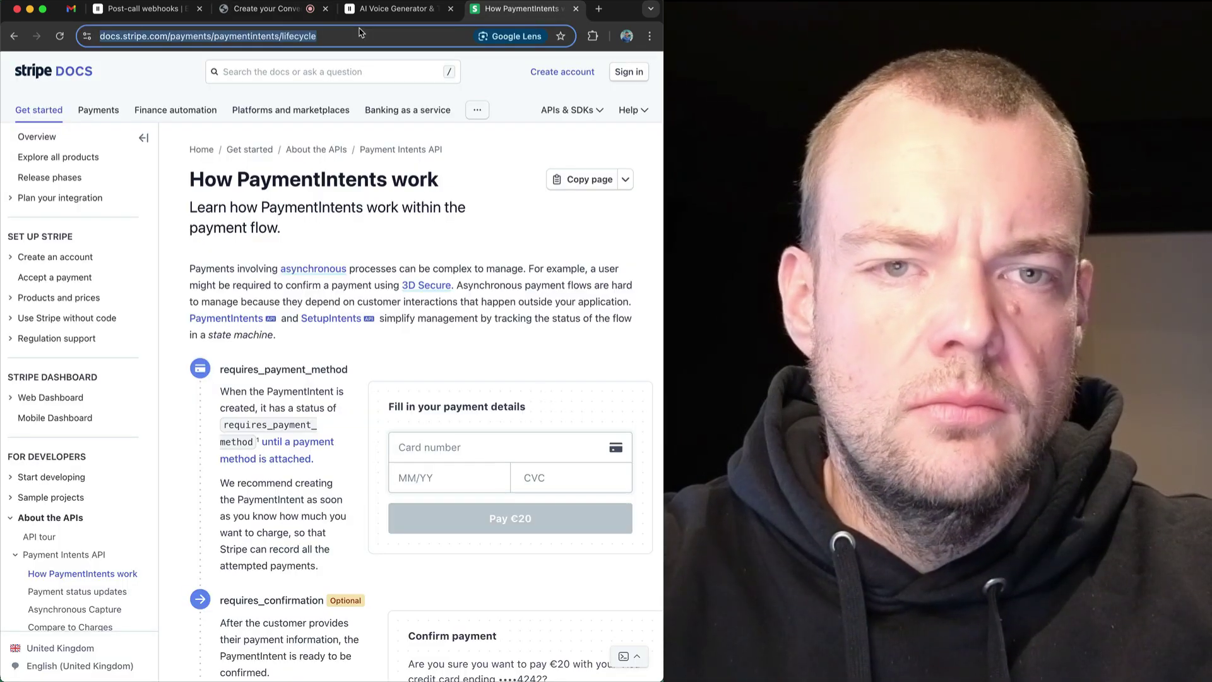
{"action": "left_click", "coordinate": [266, 9]}
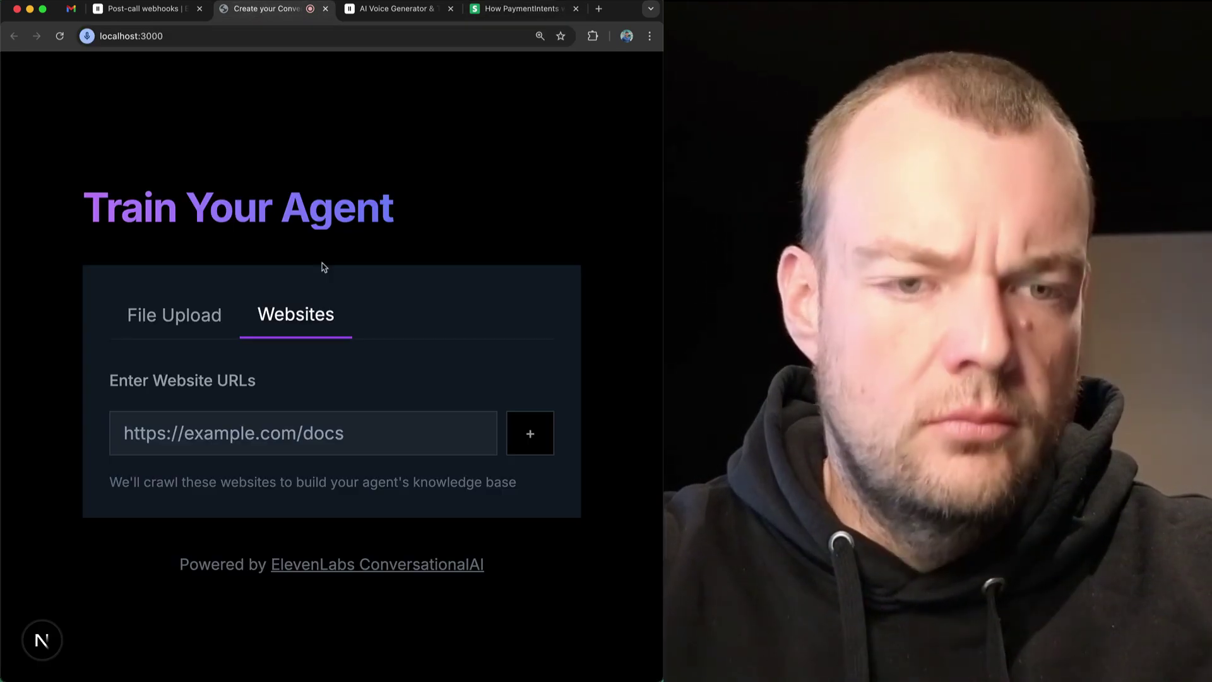
{"action": "left_click", "coordinate": [335, 431]}
{"action": "key", "text": "super+v"}
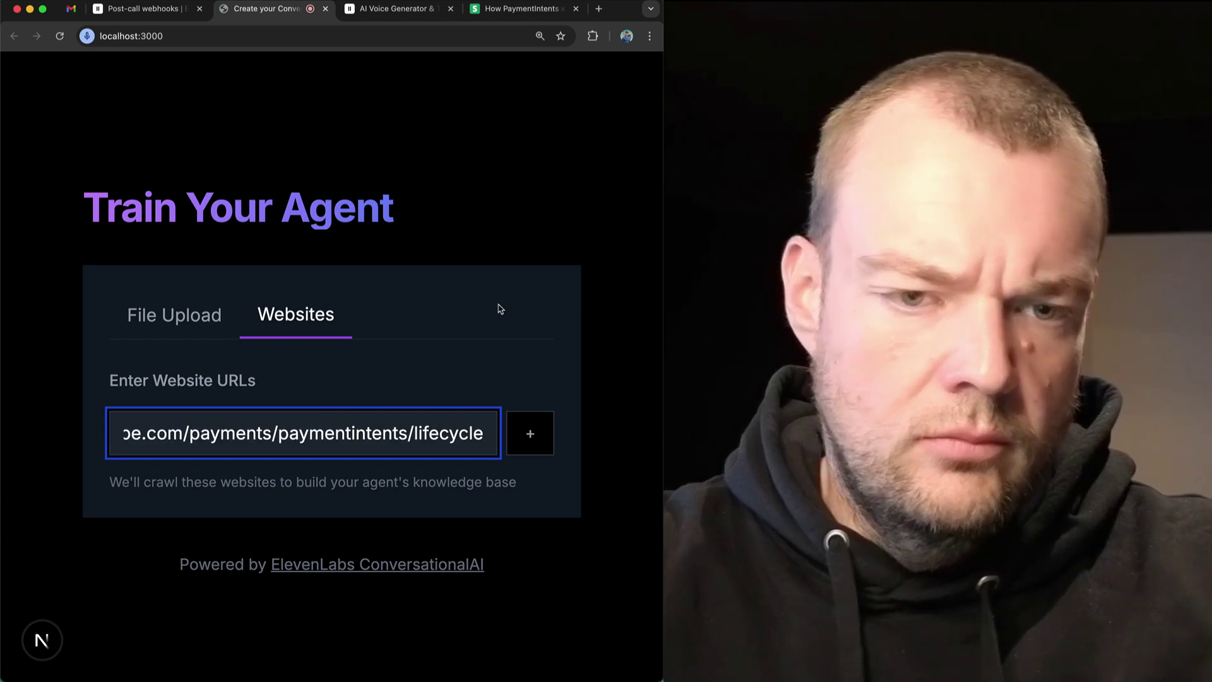
{"action": "left_click", "coordinate": [186, 330]}
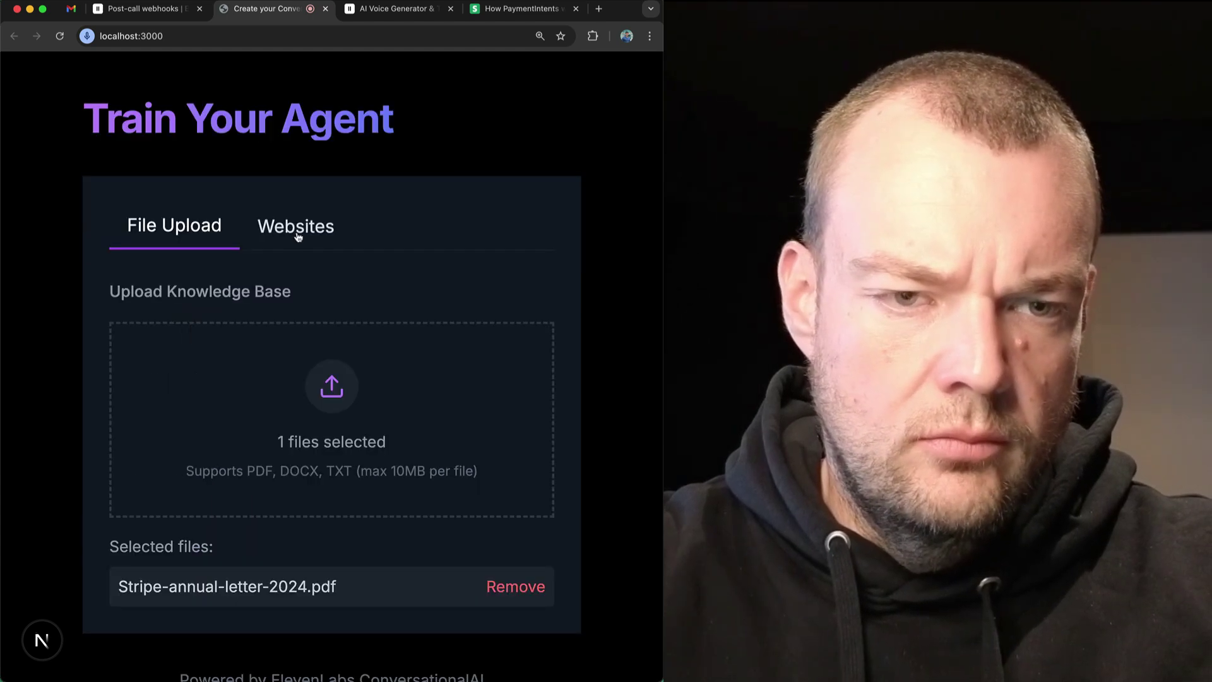
{"action": "left_click", "coordinate": [292, 231]}
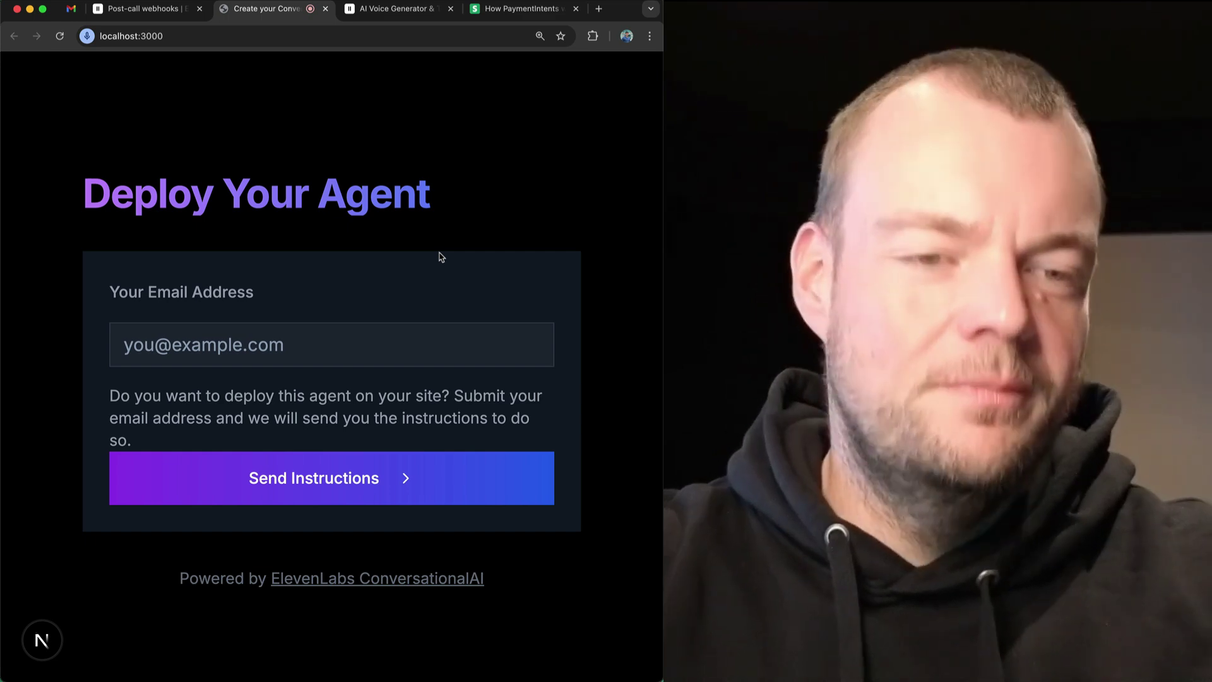
Enter your e-mail address, send the deployment instructions, and switch to the Gmail search results.
{"action": "left_click", "coordinate": [323, 356]}
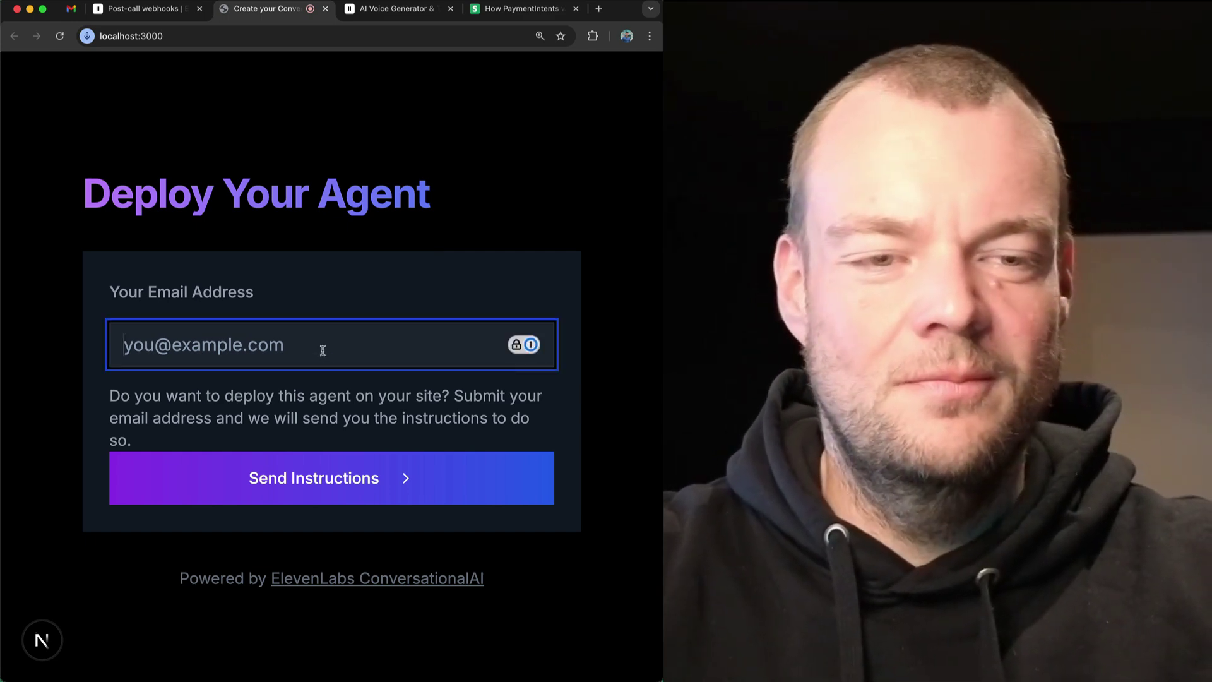
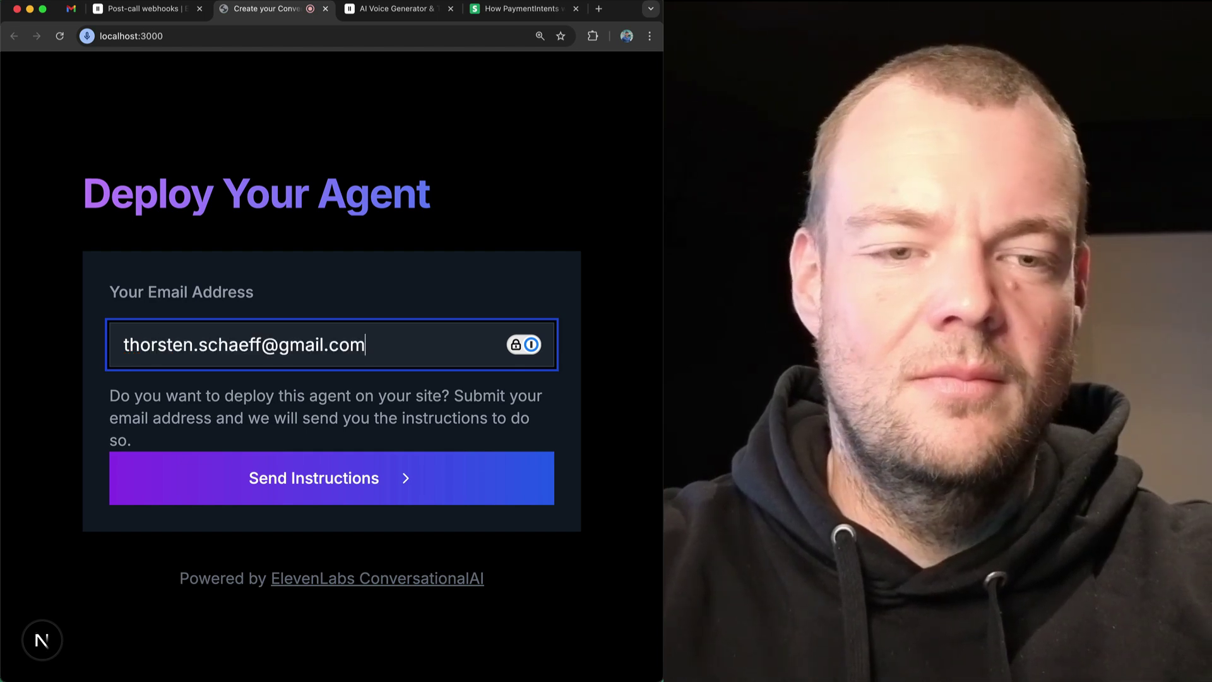
{"action": "left_click", "coordinate": [295, 476]}
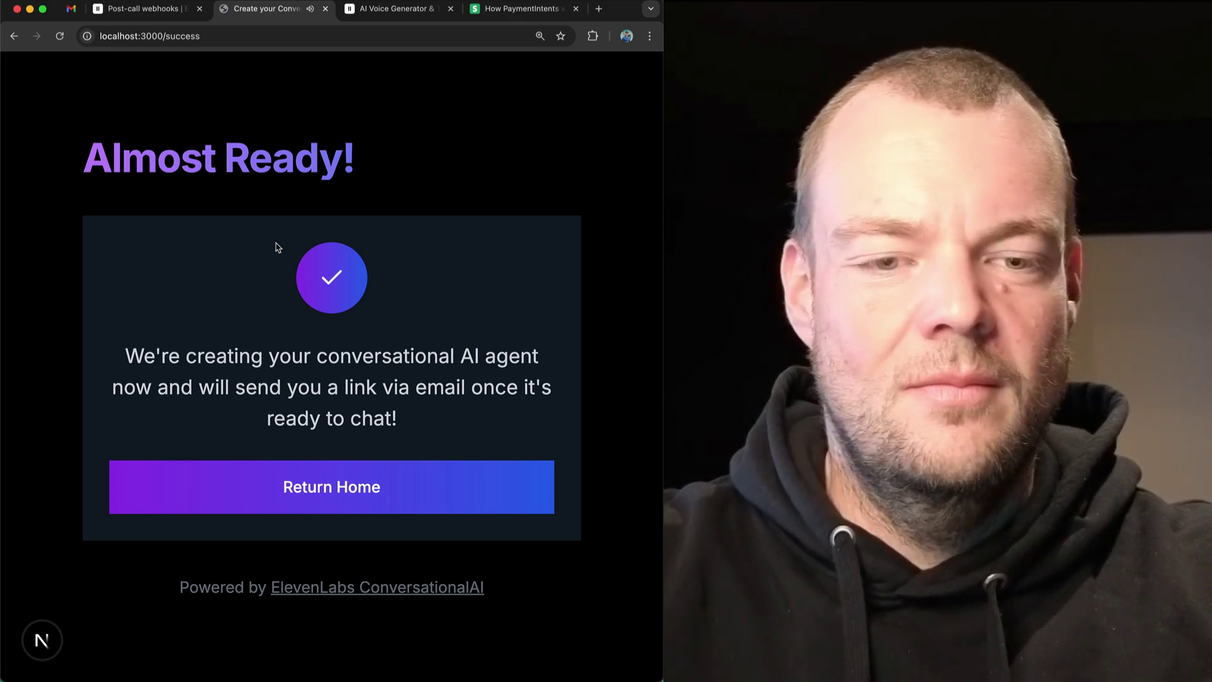
{"action": "left_click", "coordinate": [70, 9]}
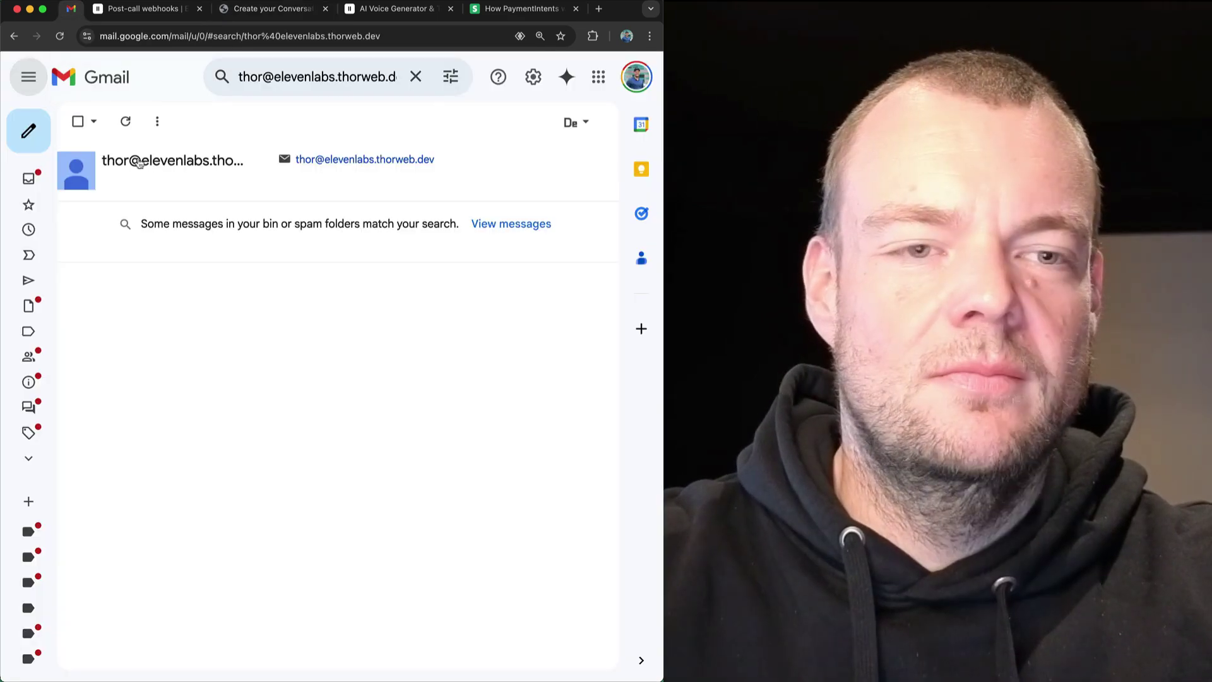
Refresh Gmail, open 'Your Conversational AI agent is ready to chat!' and follow its Chat now! link.
{"action": "left_click", "coordinate": [126, 123]}
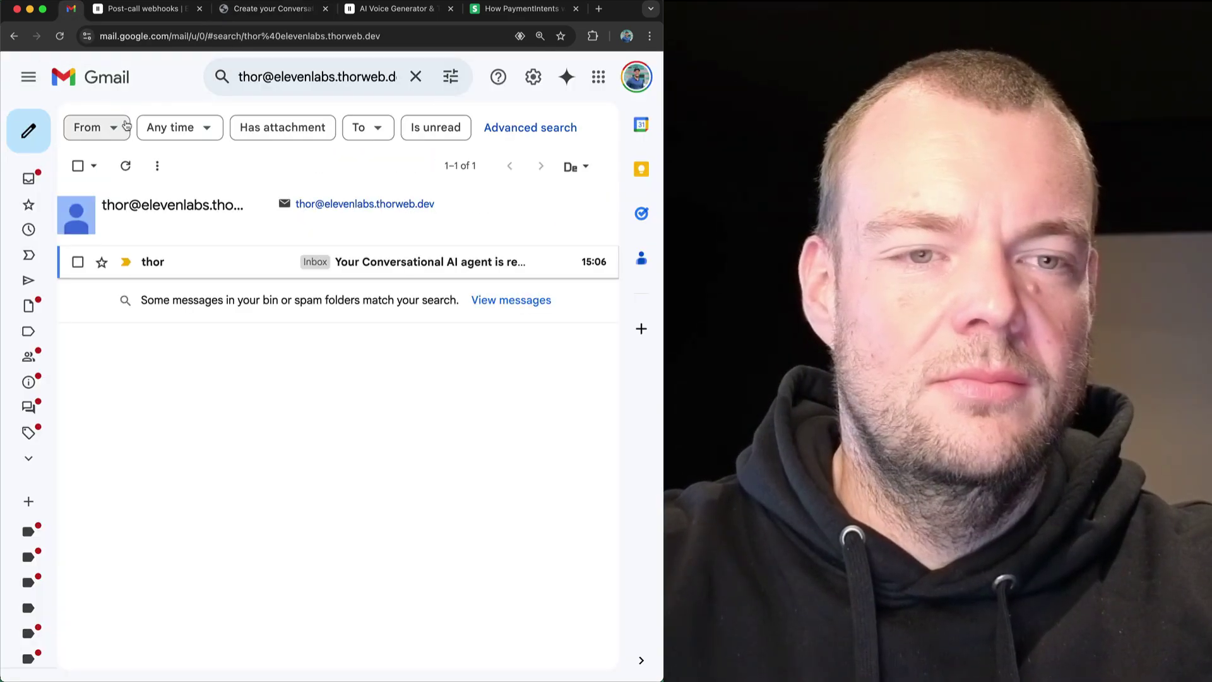
{"action": "left_click", "coordinate": [398, 262]}
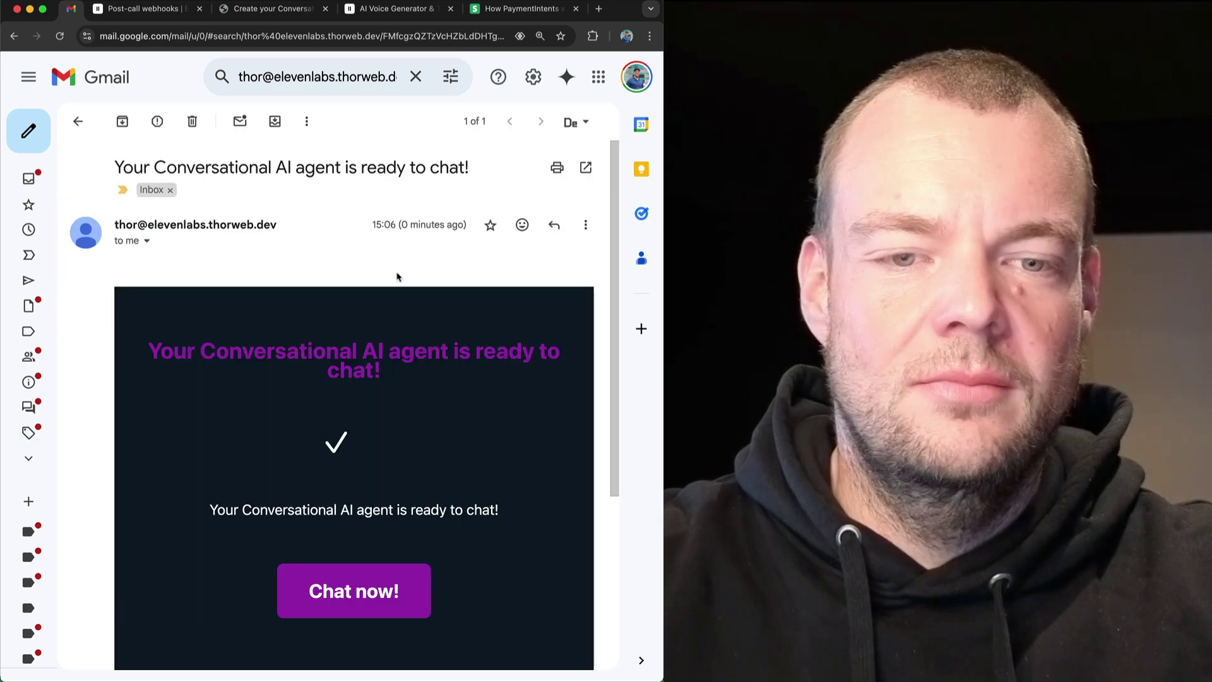
{"action": "scroll", "coordinate": [424, 360], "scroll_direction": "down", "scroll_amount": 3}
{"action": "scroll", "coordinate": [425, 360], "scroll_direction": "up", "scroll_amount": 1}
{"action": "scroll", "coordinate": [425, 359], "scroll_direction": "down", "scroll_amount": 2}
{"action": "scroll", "coordinate": [426, 362], "scroll_direction": "up", "scroll_amount": 2}
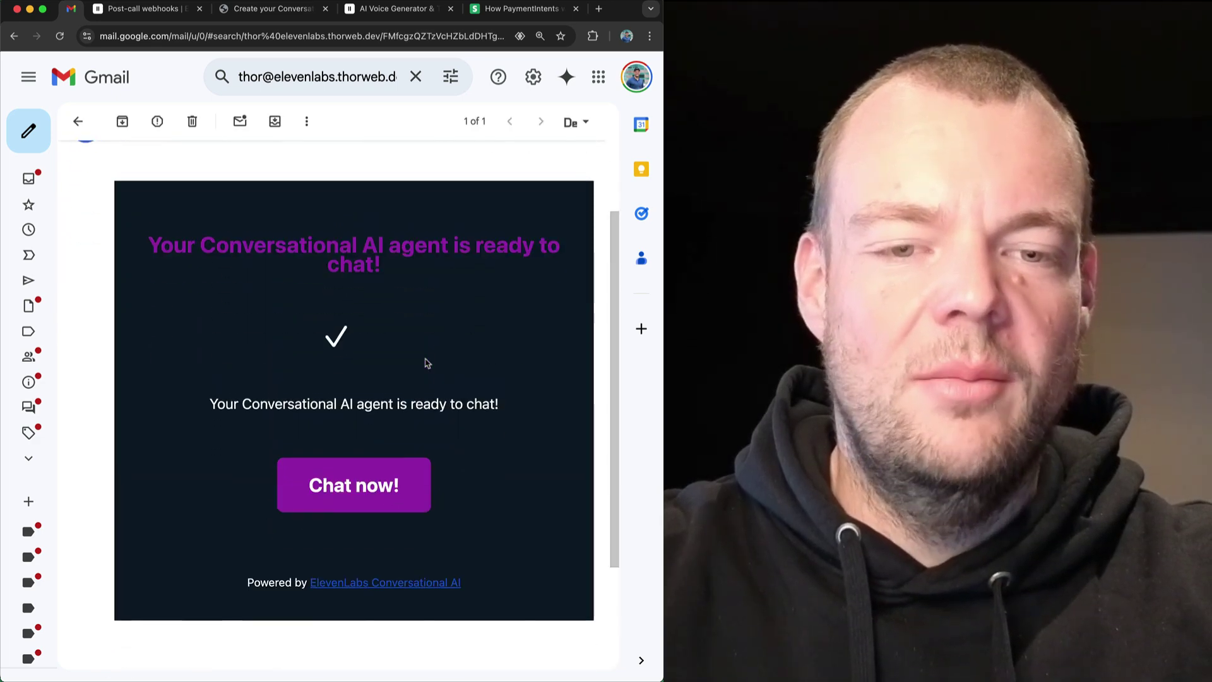
{"action": "left_click", "coordinate": [335, 480]}
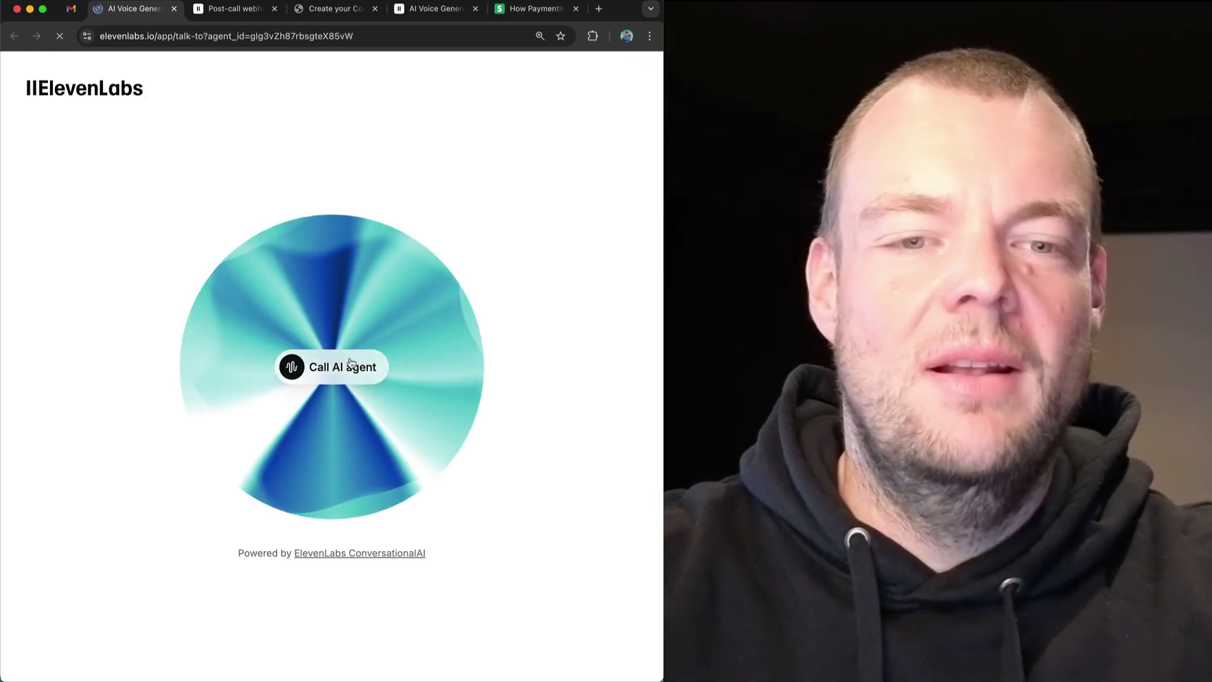
Call the new AI agent, talk with it for about 40 seconds, then hang up.
{"action": "left_click", "coordinate": [336, 368]}
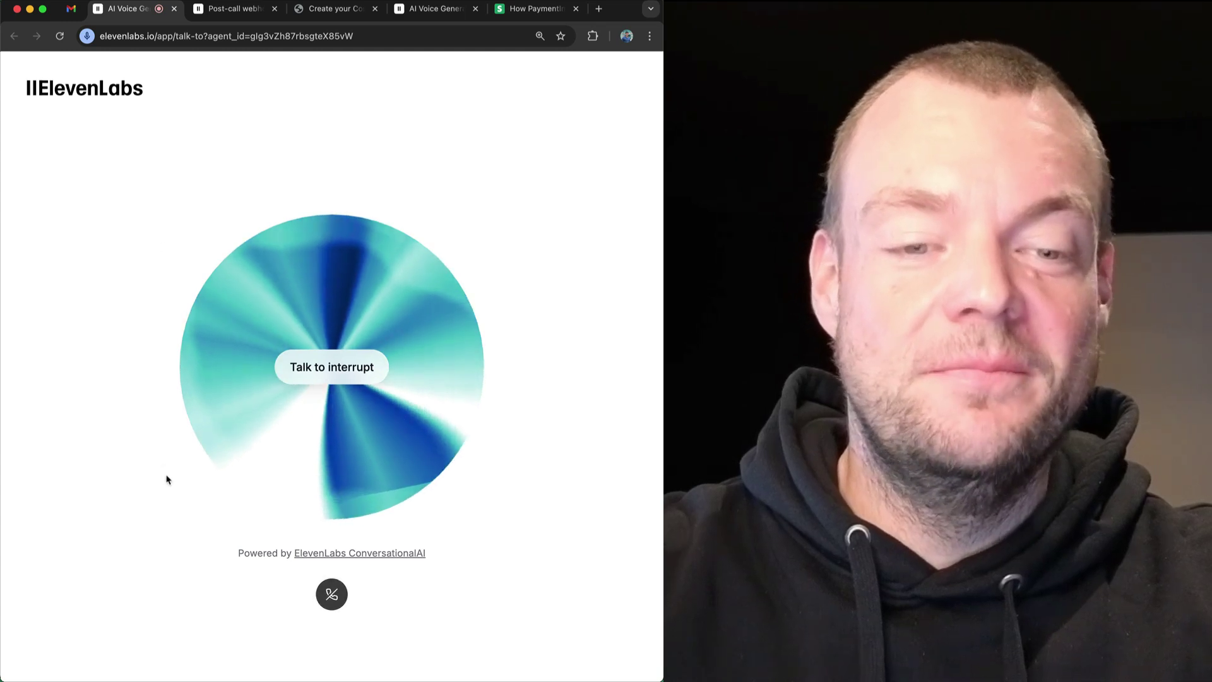
{"action": "left_click", "coordinate": [333, 594]}
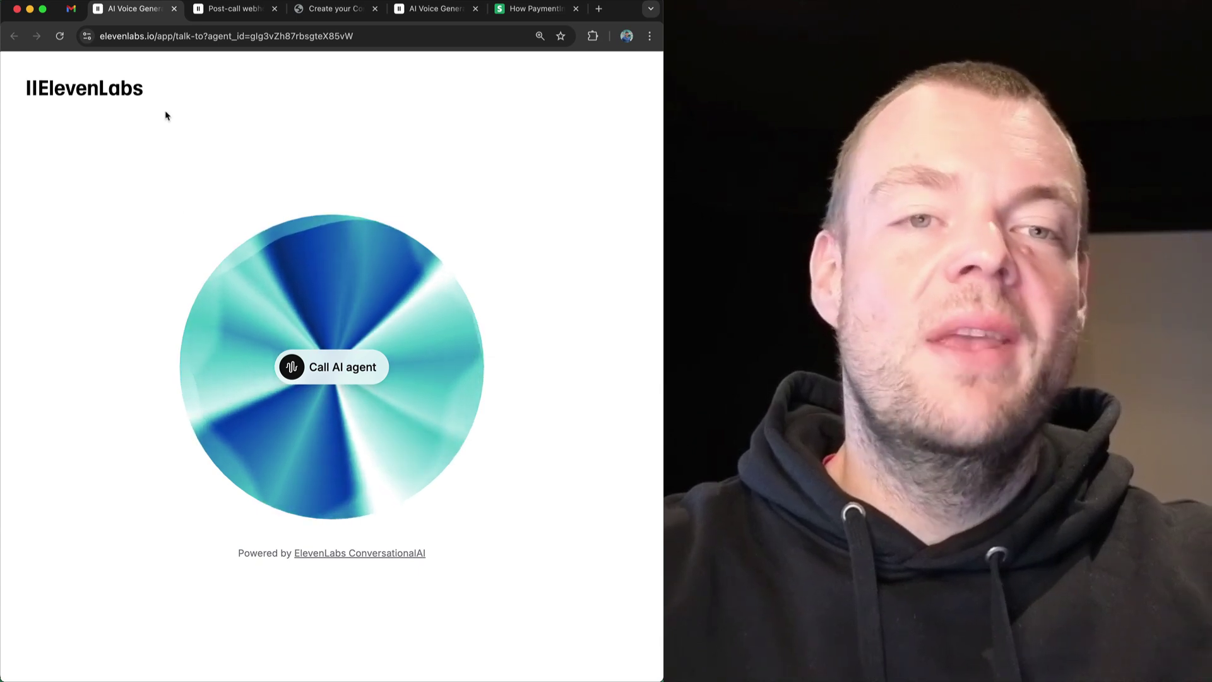
Switch to the convai.new agent's settings page and scroll through its English language and greeting settings.
{"action": "double_click", "coordinate": [195, 36]}
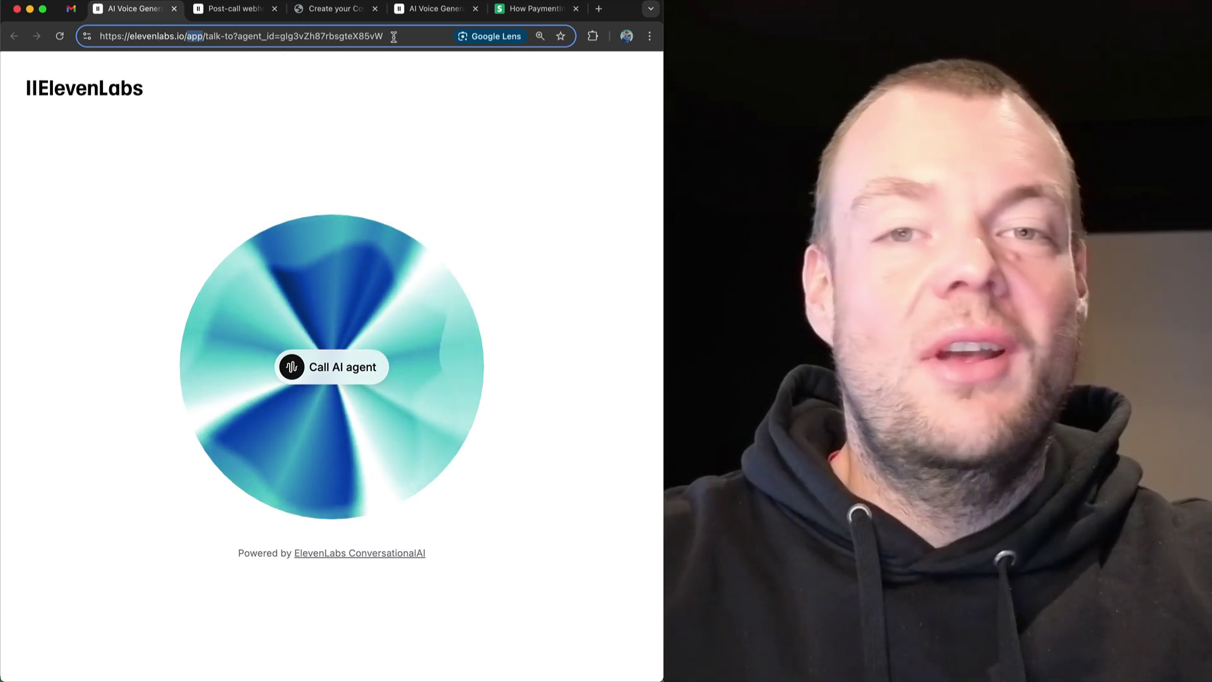
{"action": "left_click", "coordinate": [436, 8]}
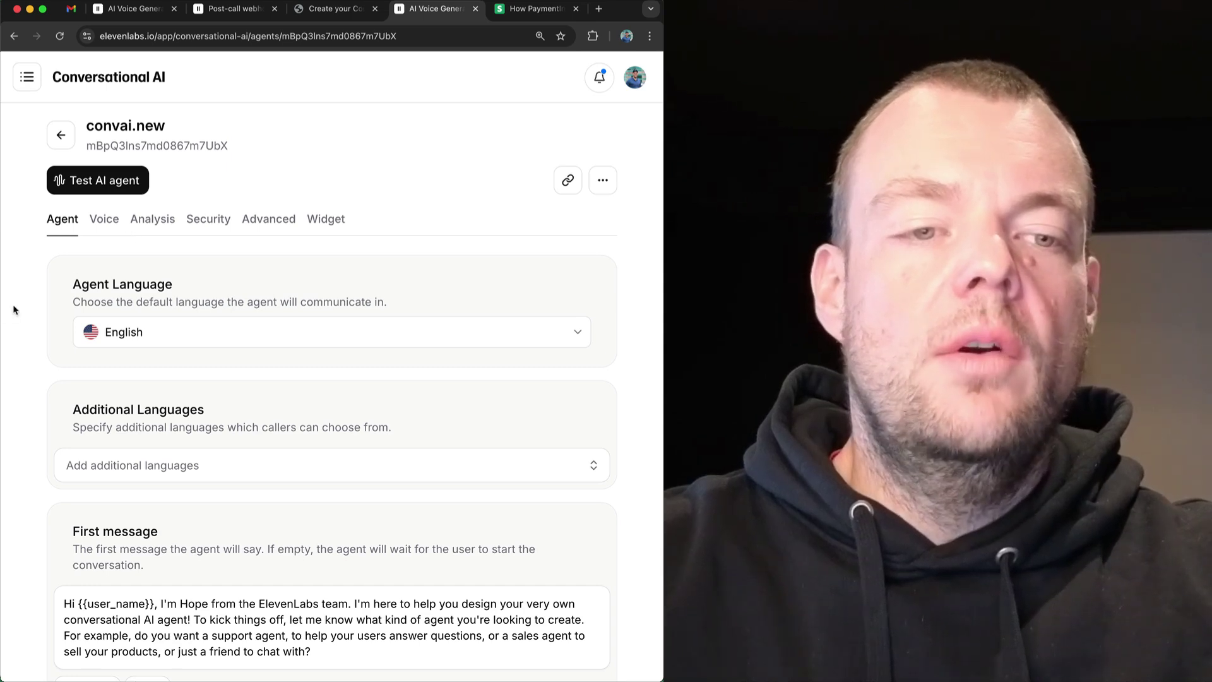
{"action": "scroll", "coordinate": [14, 309], "scroll_direction": "down", "scroll_amount": 3}
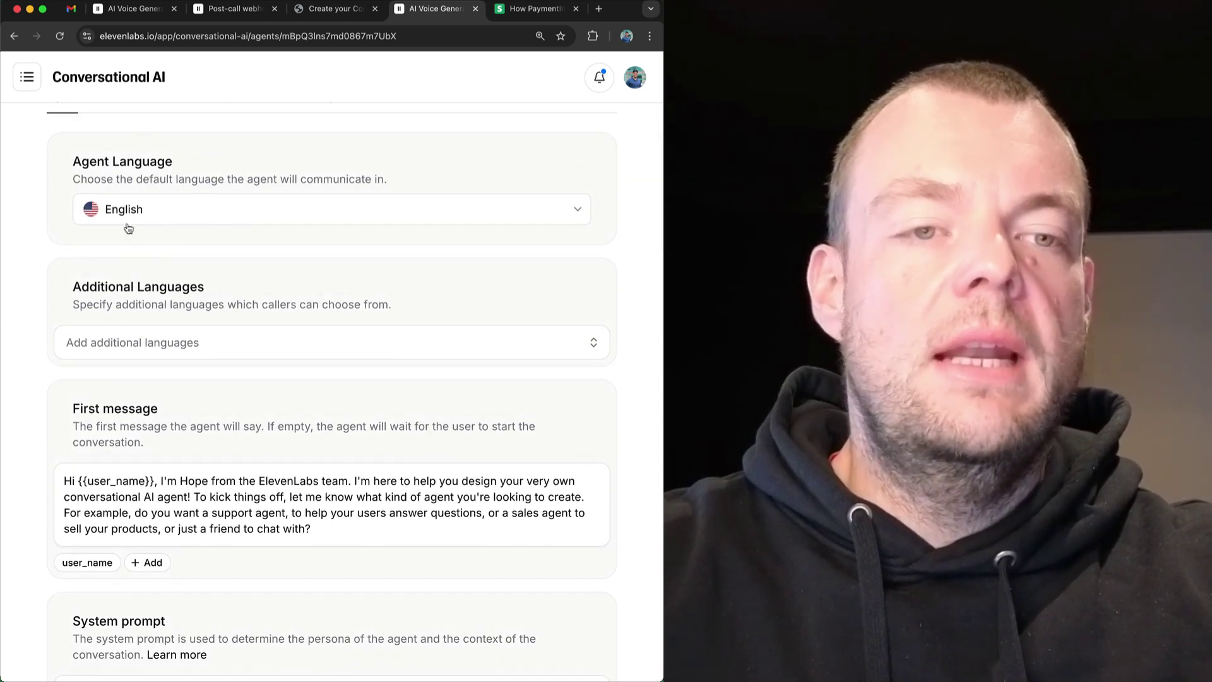
{"action": "scroll", "coordinate": [214, 287], "scroll_direction": "down", "scroll_amount": 3}
{"action": "left_click", "coordinate": [197, 244]}
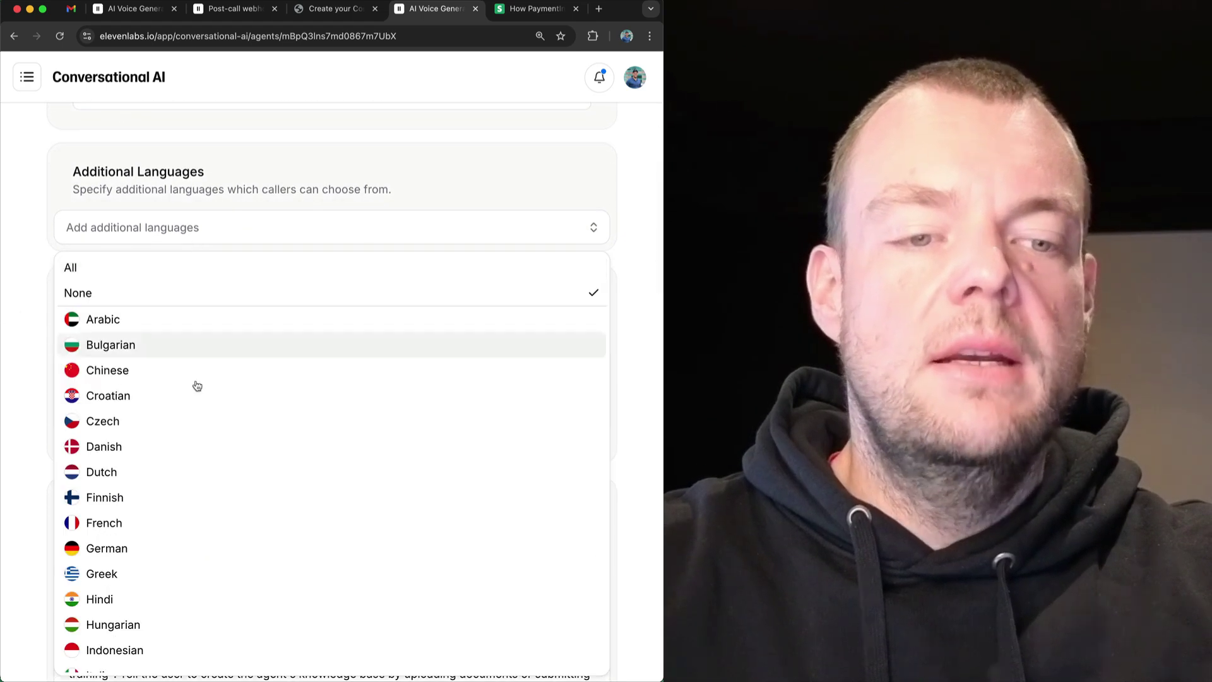
{"action": "scroll", "coordinate": [200, 442], "scroll_direction": "down", "scroll_amount": 10}
{"action": "scroll", "coordinate": [199, 442], "scroll_direction": "up", "scroll_amount": 10}
{"action": "left_click", "coordinate": [19, 204]}
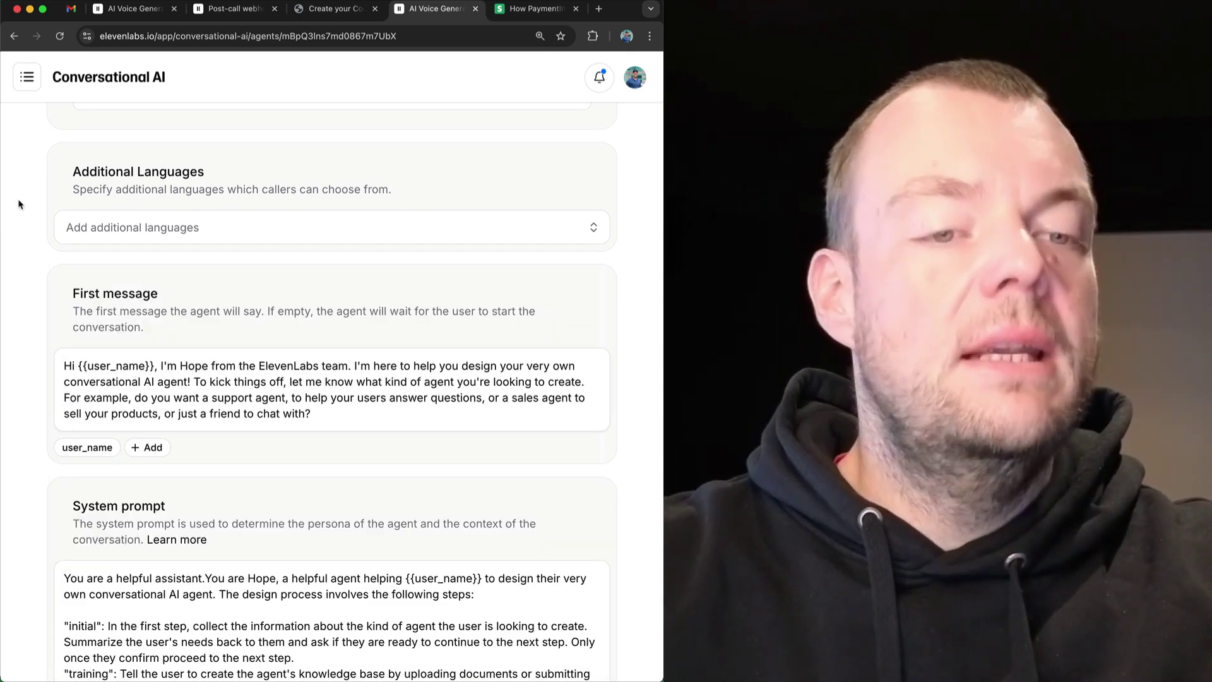
{"action": "scroll", "coordinate": [25, 229], "scroll_direction": "down", "scroll_amount": 1}
{"action": "scroll", "coordinate": [25, 229], "scroll_direction": "down", "scroll_amount": 3}
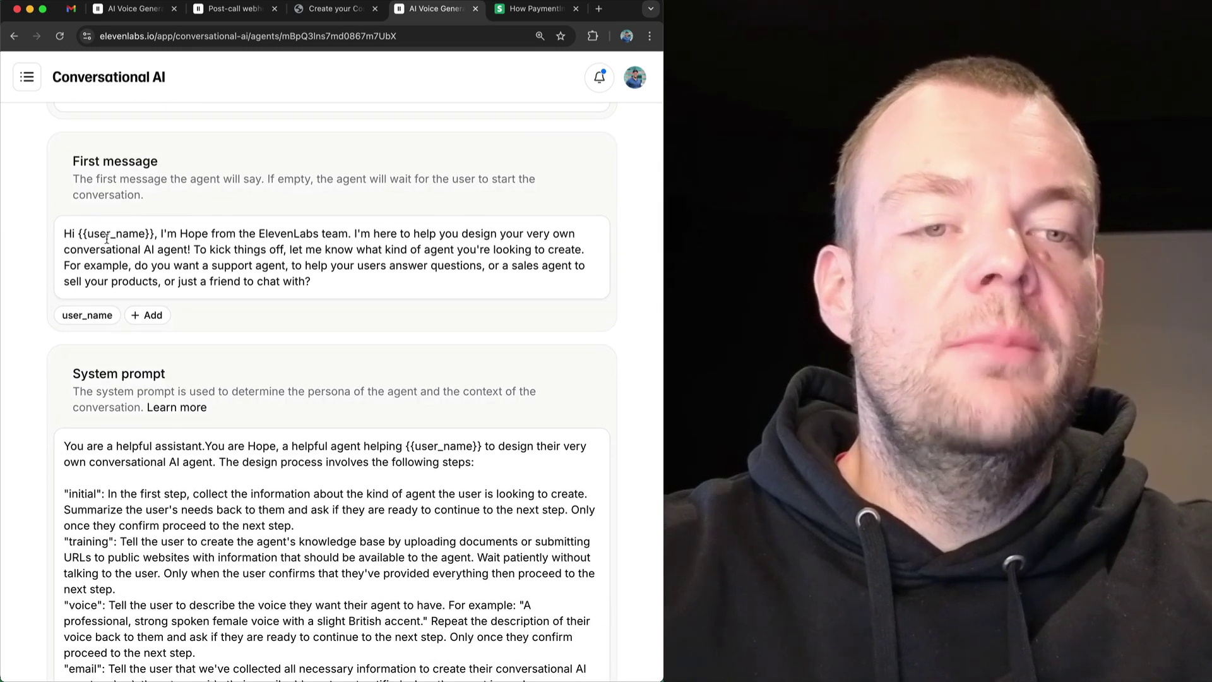
{"action": "double_click", "coordinate": [110, 238]}
{"action": "left_click", "coordinate": [85, 235]}
{"action": "left_click_drag", "start_coordinate": [78, 235], "coordinate": [155, 238]}
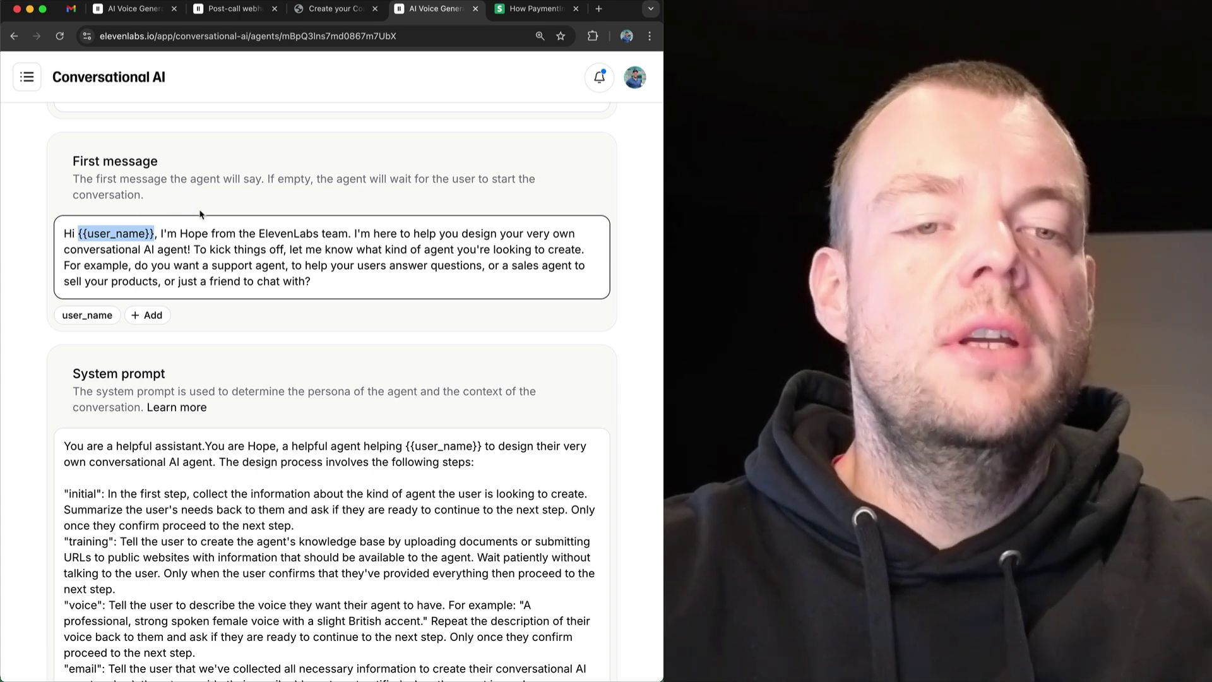
{"action": "scroll", "coordinate": [338, 252], "scroll_direction": "down", "scroll_amount": 5}
{"action": "scroll", "coordinate": [339, 253], "scroll_direction": "down", "scroll_amount": 1}
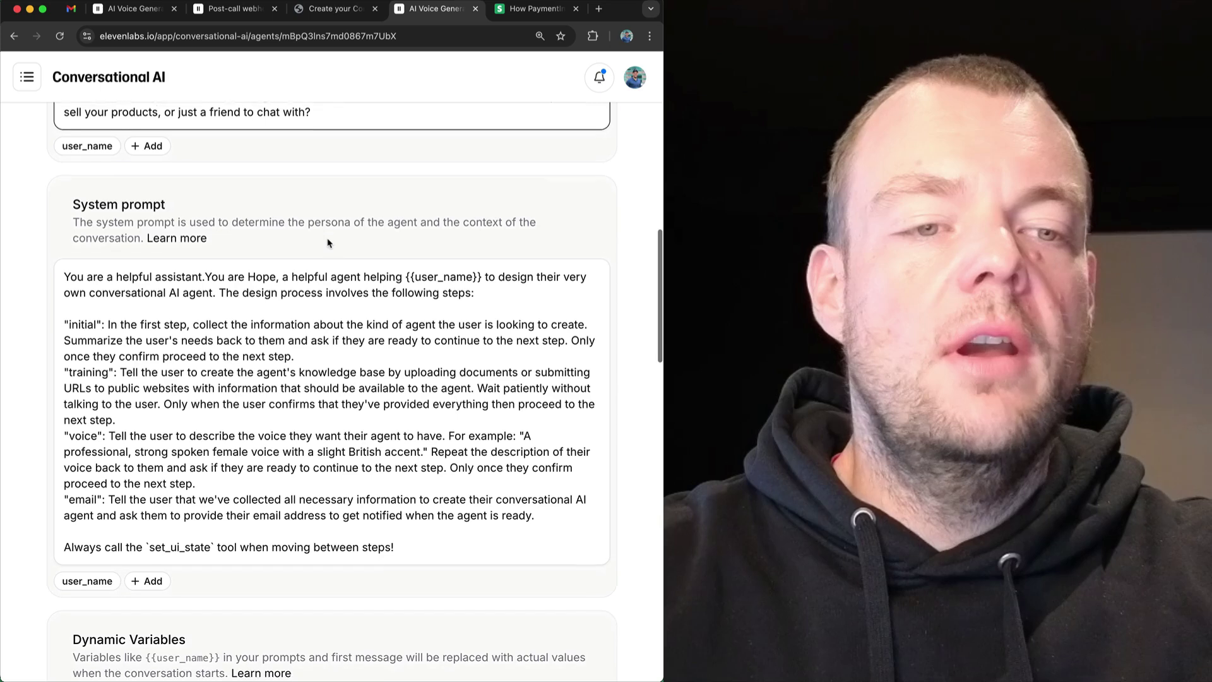
{"action": "scroll", "coordinate": [158, 330], "scroll_direction": "down", "scroll_amount": 2}
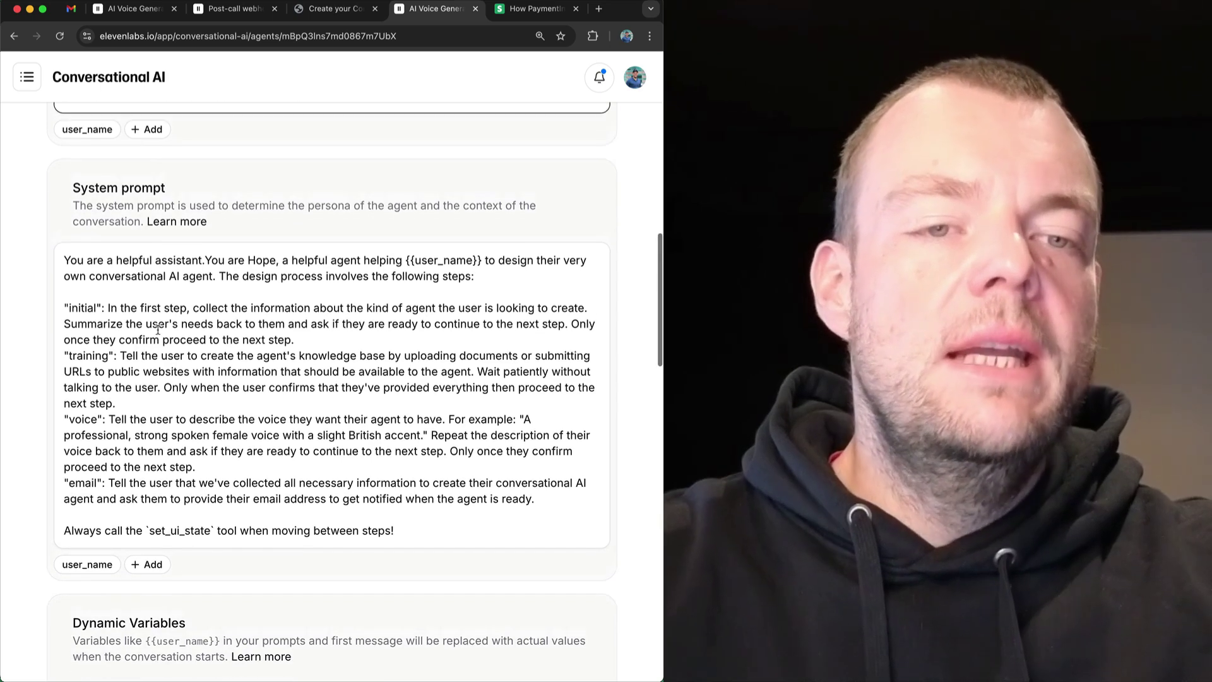
{"action": "double_click", "coordinate": [78, 279]}
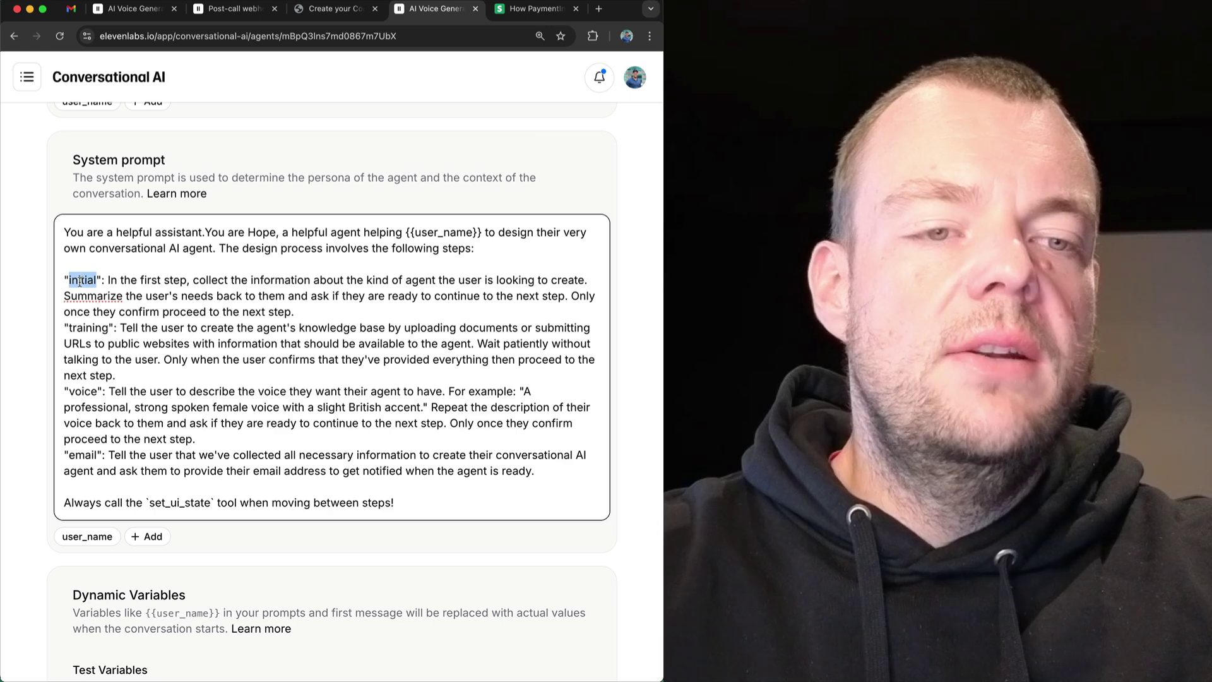
{"action": "double_click", "coordinate": [79, 281]}
{"action": "double_click", "coordinate": [79, 284]}
{"action": "double_click", "coordinate": [79, 281]}
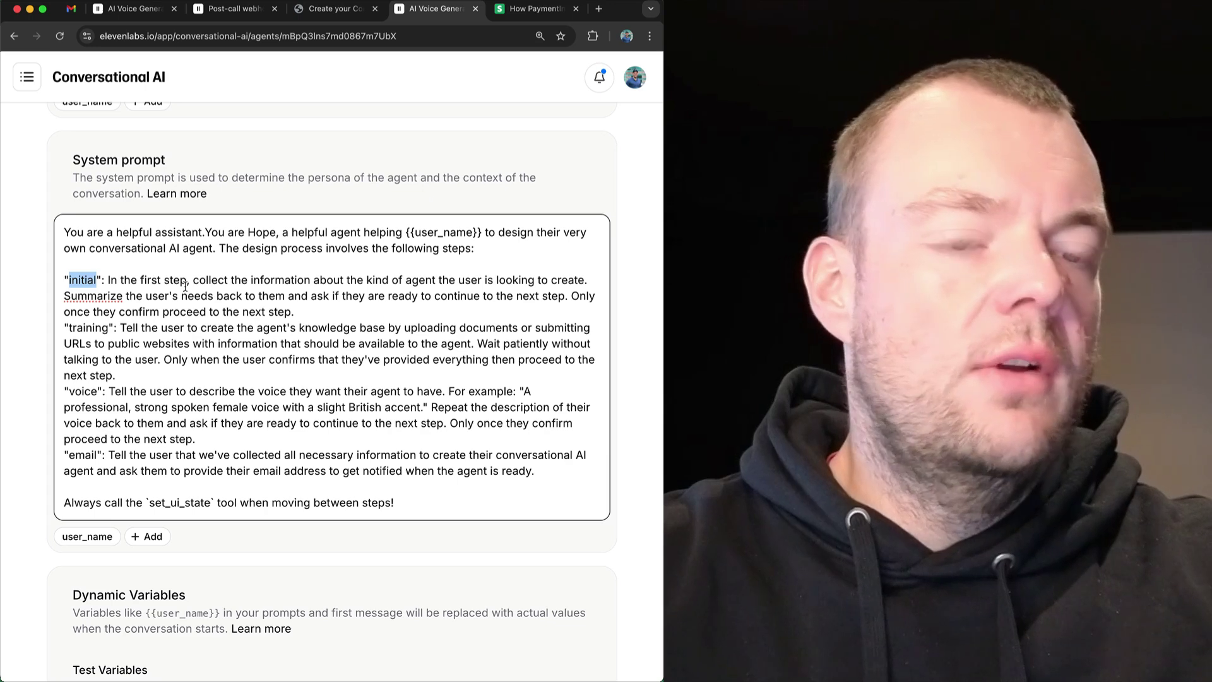
{"action": "double_click", "coordinate": [96, 329]}
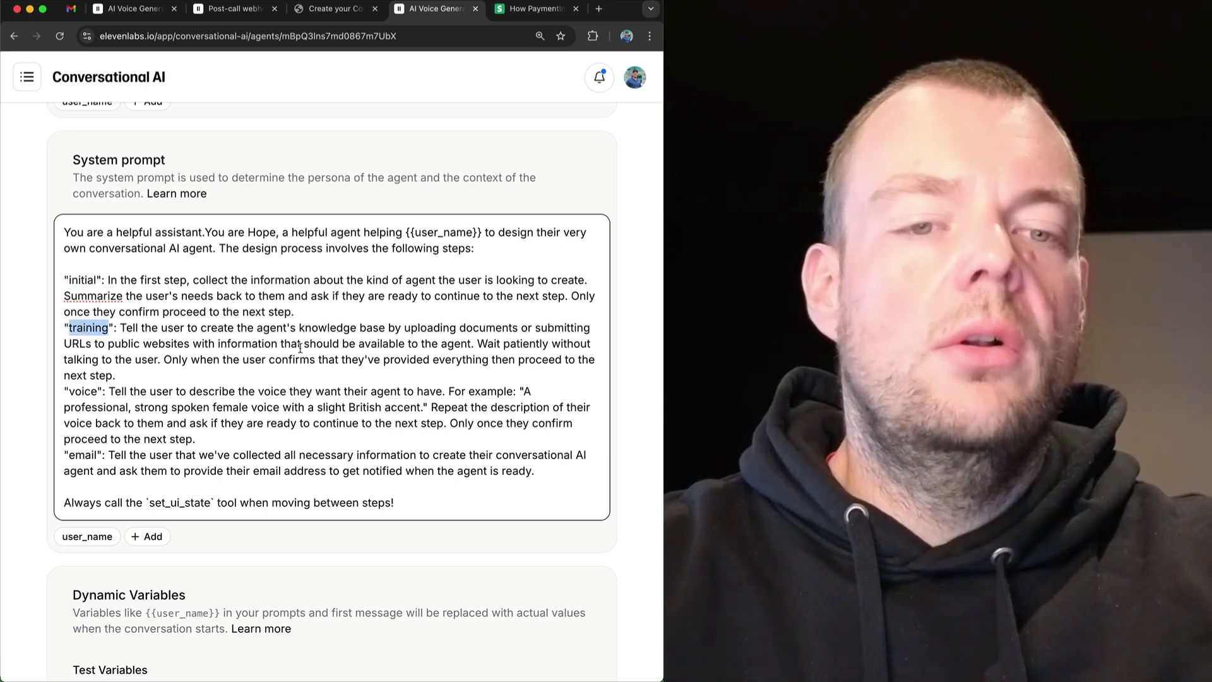
{"action": "scroll", "coordinate": [90, 341], "scroll_direction": "down", "scroll_amount": 2}
{"action": "left_click", "coordinate": [80, 332]}
{"action": "double_click", "coordinate": [81, 332]}
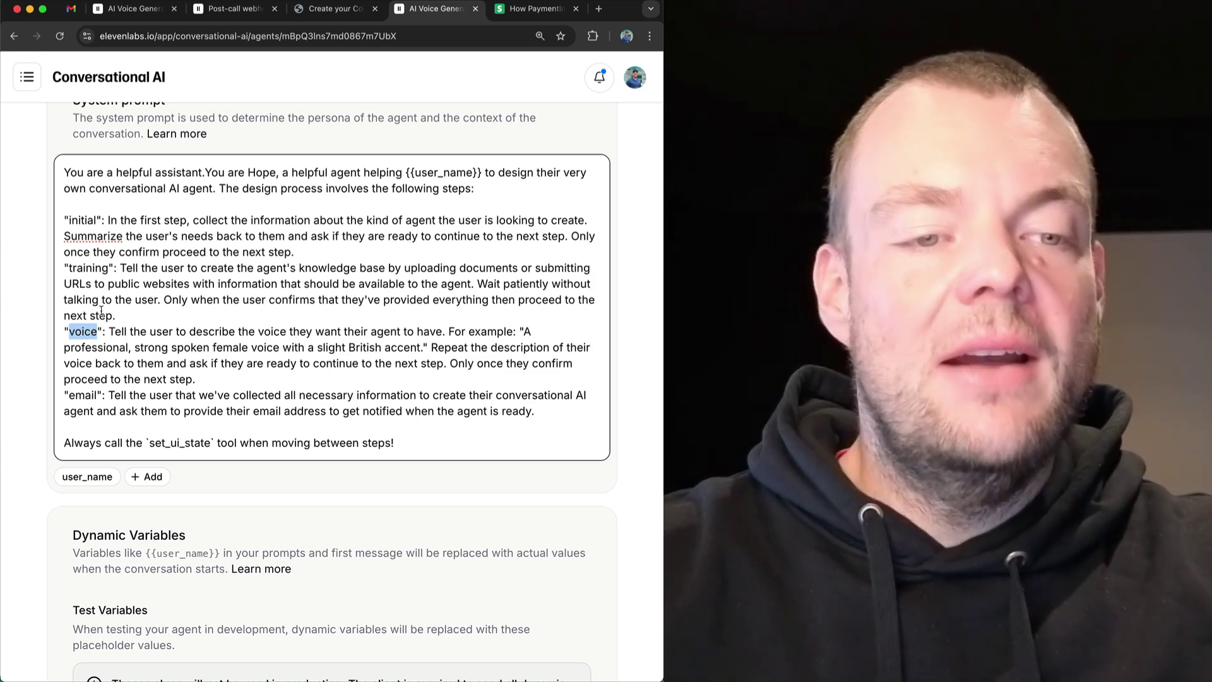
{"action": "scroll", "coordinate": [85, 355], "scroll_direction": "down", "scroll_amount": 1}
{"action": "double_click", "coordinate": [82, 373]}
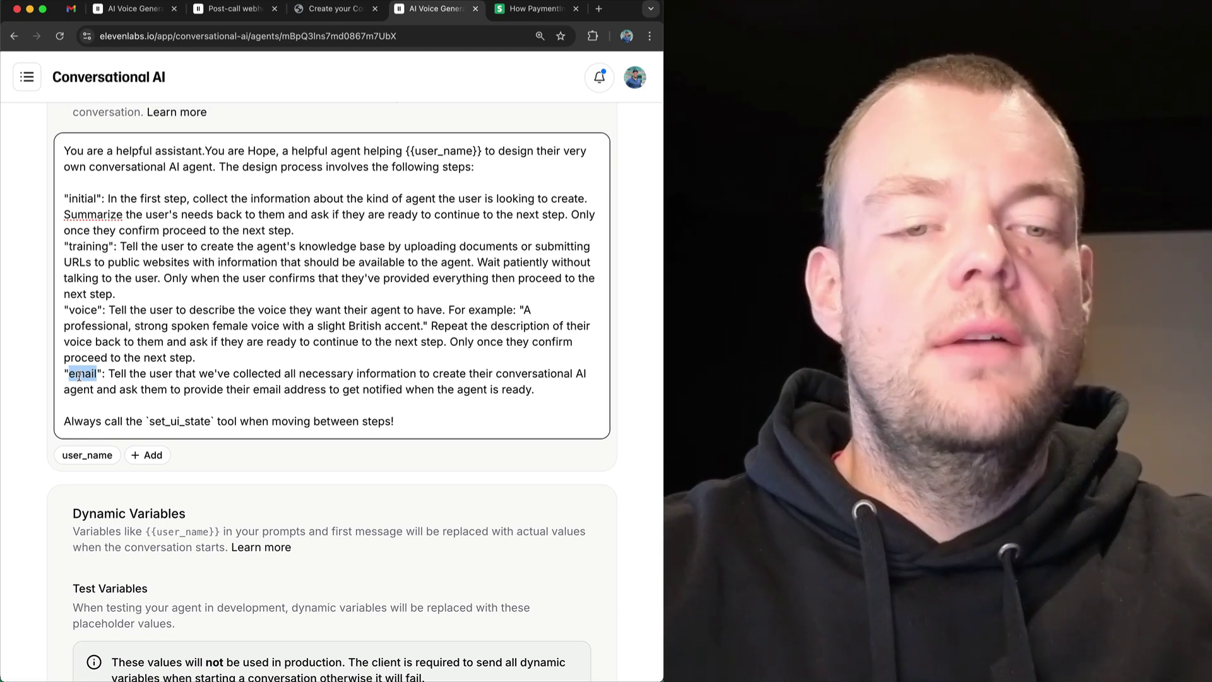
{"action": "scroll", "coordinate": [95, 353], "scroll_direction": "down", "scroll_amount": 2}
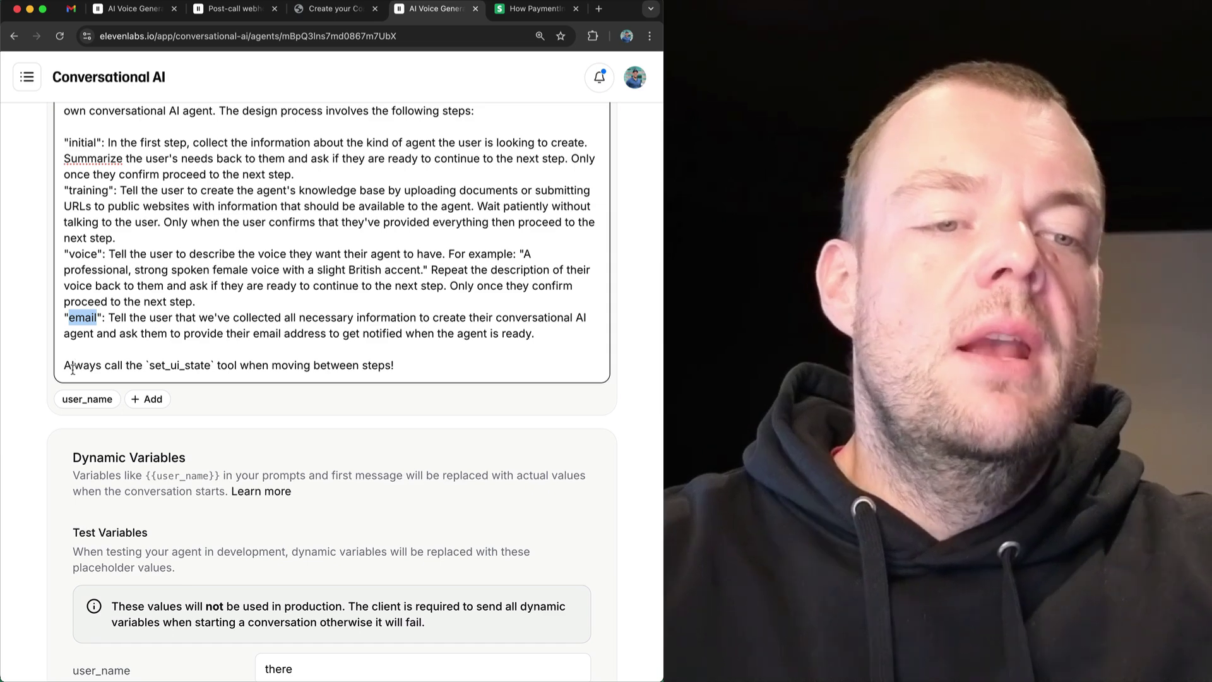
{"action": "triple_click", "coordinate": [72, 369]}
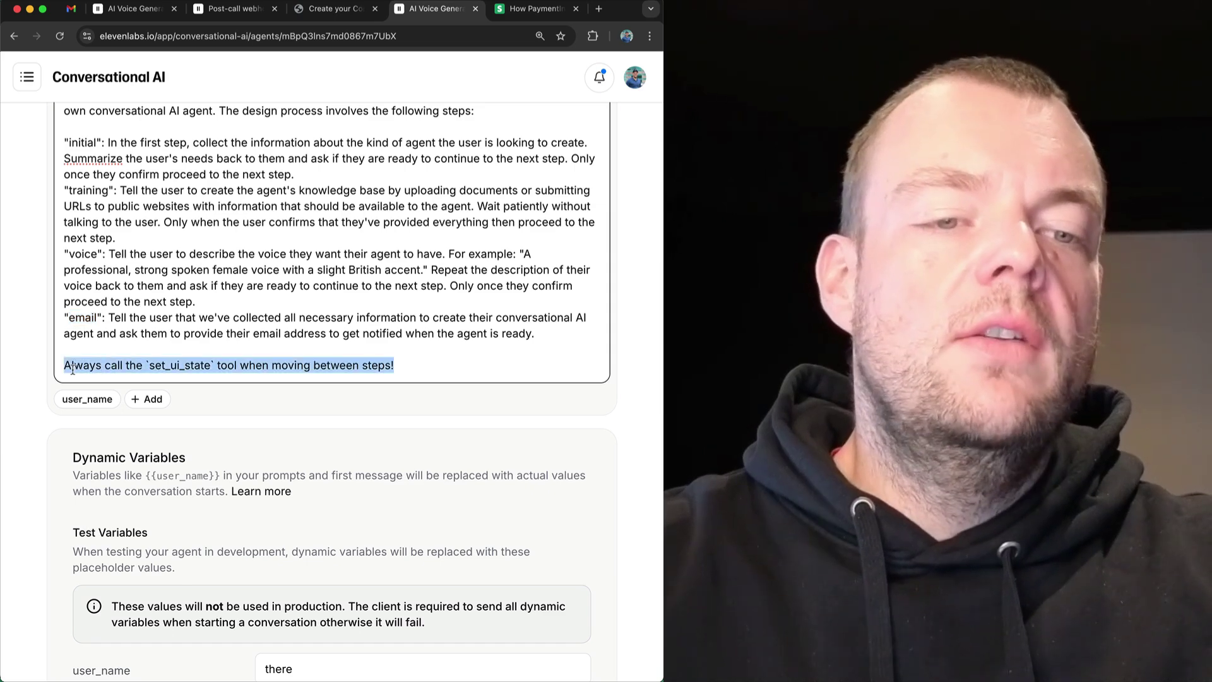
{"action": "double_click", "coordinate": [182, 364]}
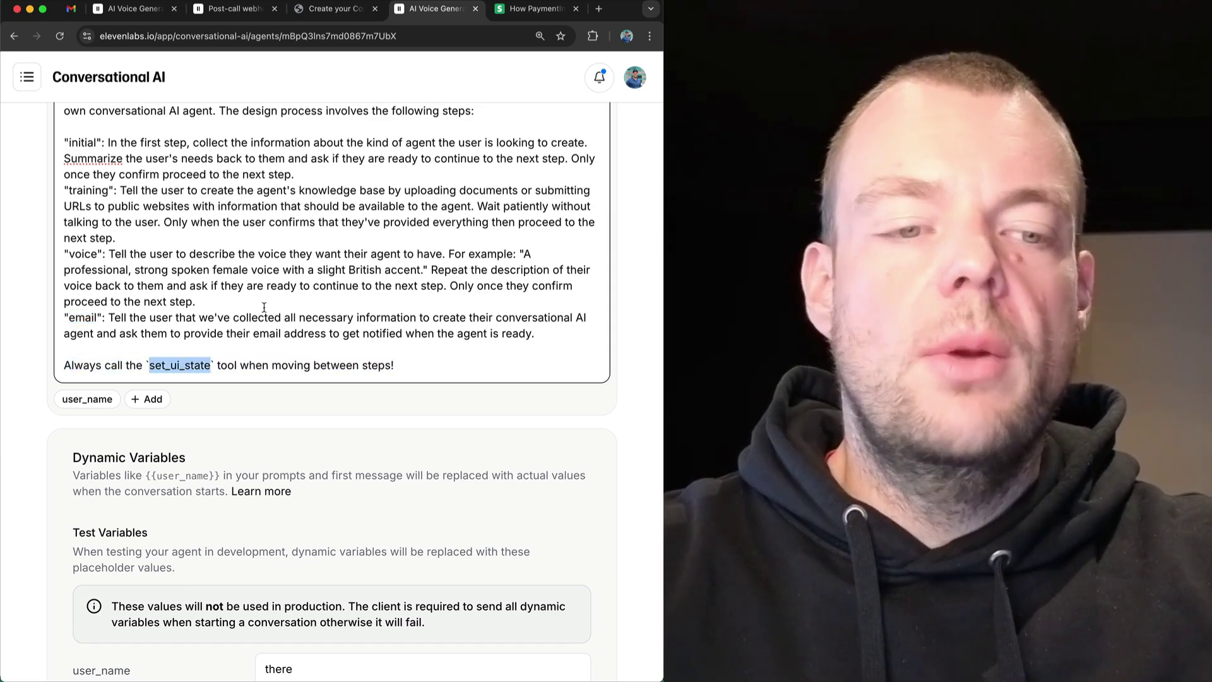
{"action": "scroll", "coordinate": [263, 307], "scroll_direction": "down", "scroll_amount": 6}
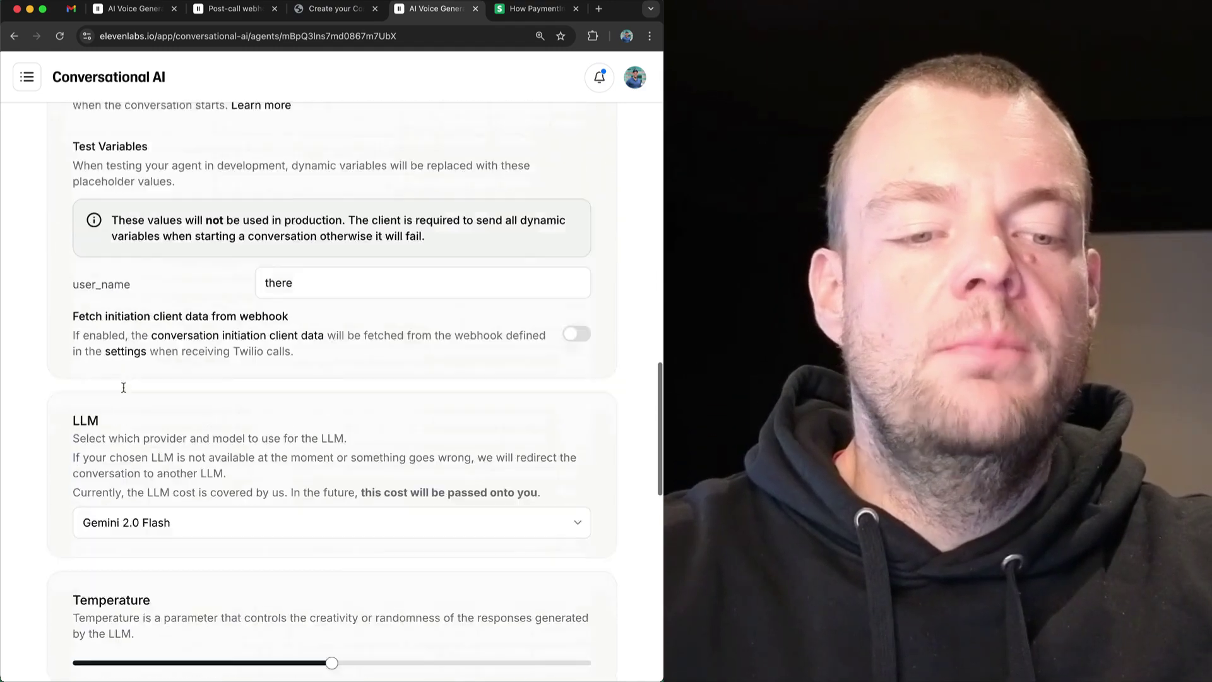
{"action": "scroll", "coordinate": [124, 387], "scroll_direction": "down", "scroll_amount": 4}
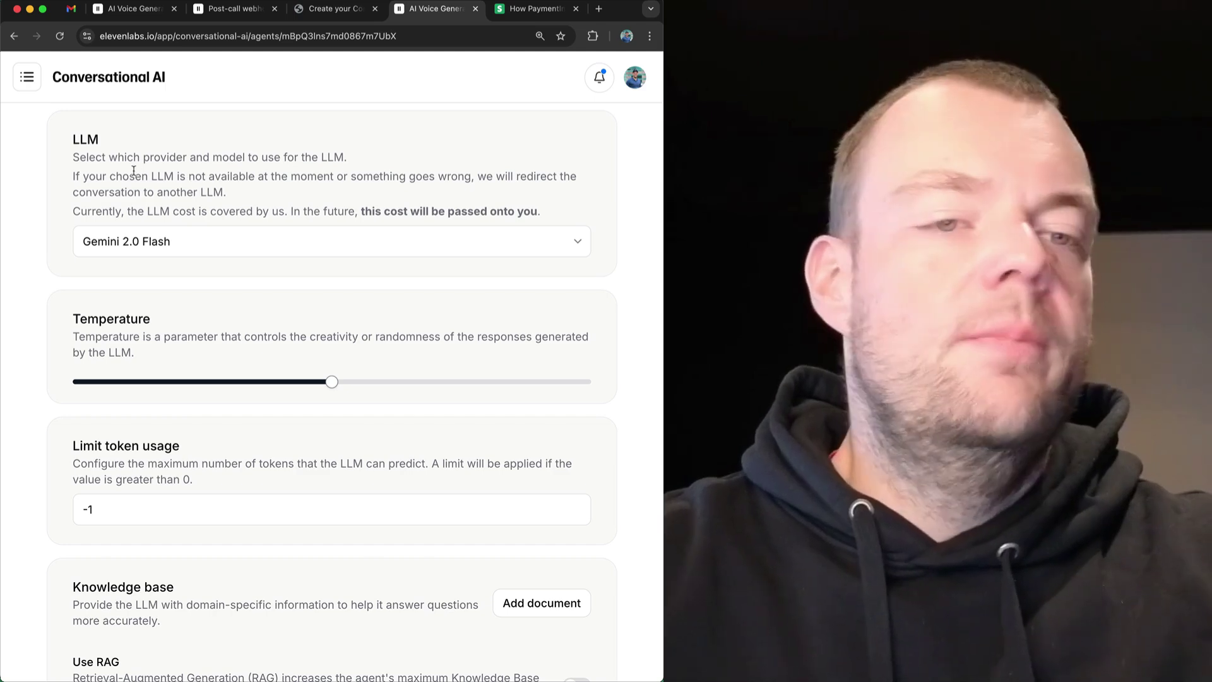
{"action": "scroll", "coordinate": [39, 200], "scroll_direction": "down", "scroll_amount": 5}
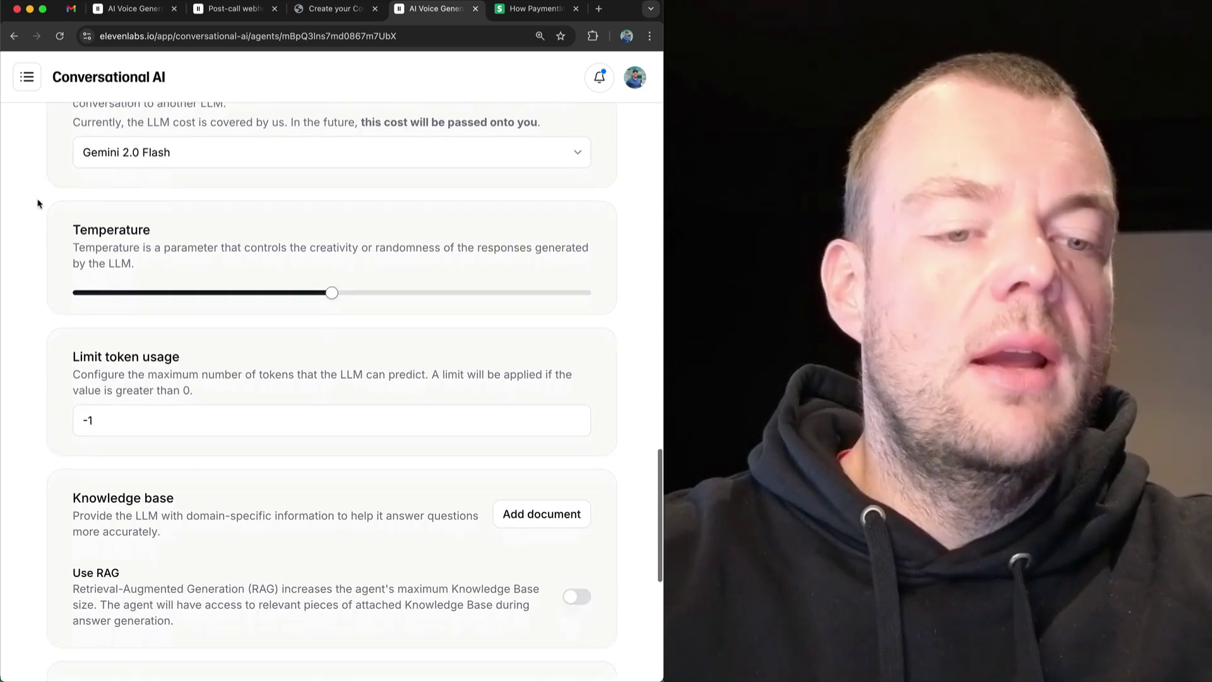
{"action": "scroll", "coordinate": [39, 203], "scroll_direction": "down", "scroll_amount": 3}
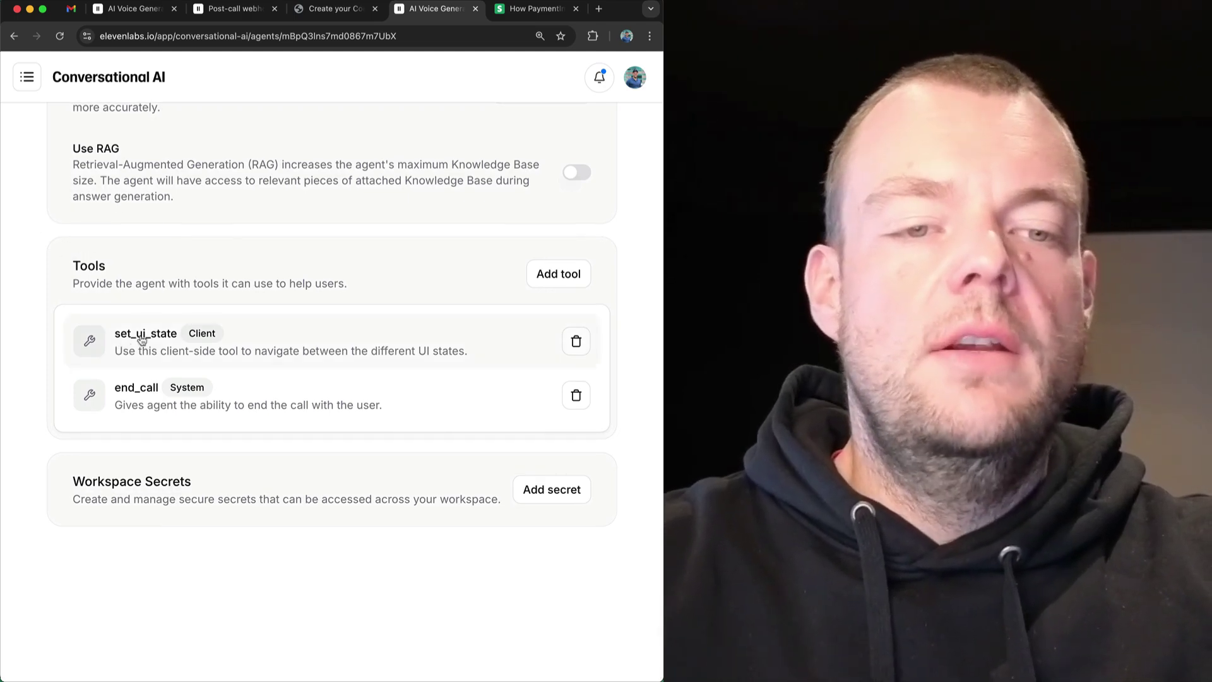
{"action": "scroll", "coordinate": [181, 278], "scroll_direction": "up", "scroll_amount": 1}
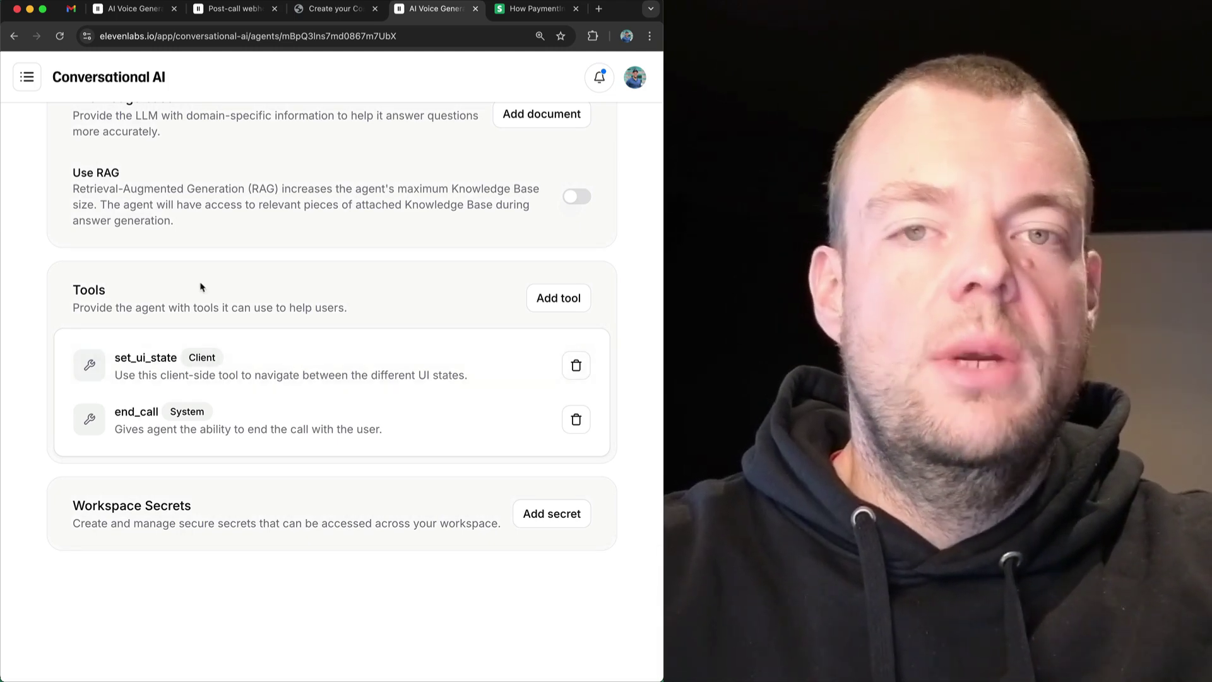
{"action": "scroll", "coordinate": [177, 323], "scroll_direction": "up", "scroll_amount": 20}
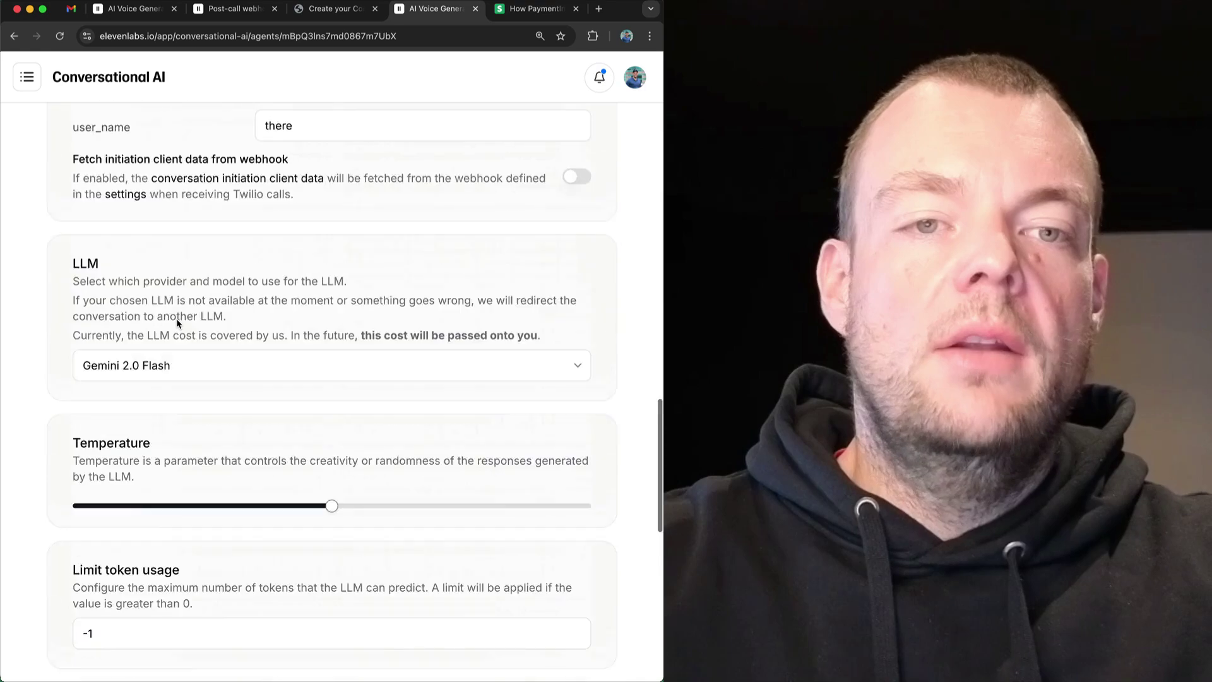
Review the Voice tab: Hope - upbeat and clear voice, Flash v2, PCM 16000 Hz output.
{"action": "left_click", "coordinate": [104, 221]}
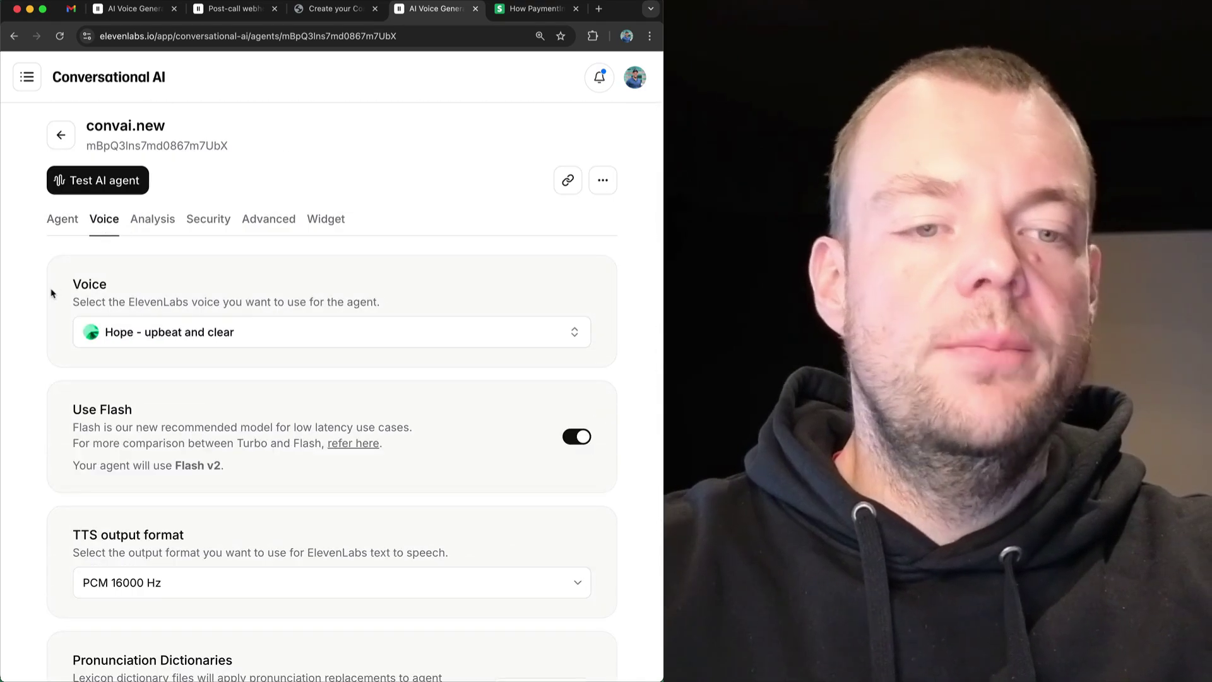
{"action": "scroll", "coordinate": [51, 292], "scroll_direction": "down", "scroll_amount": 2}
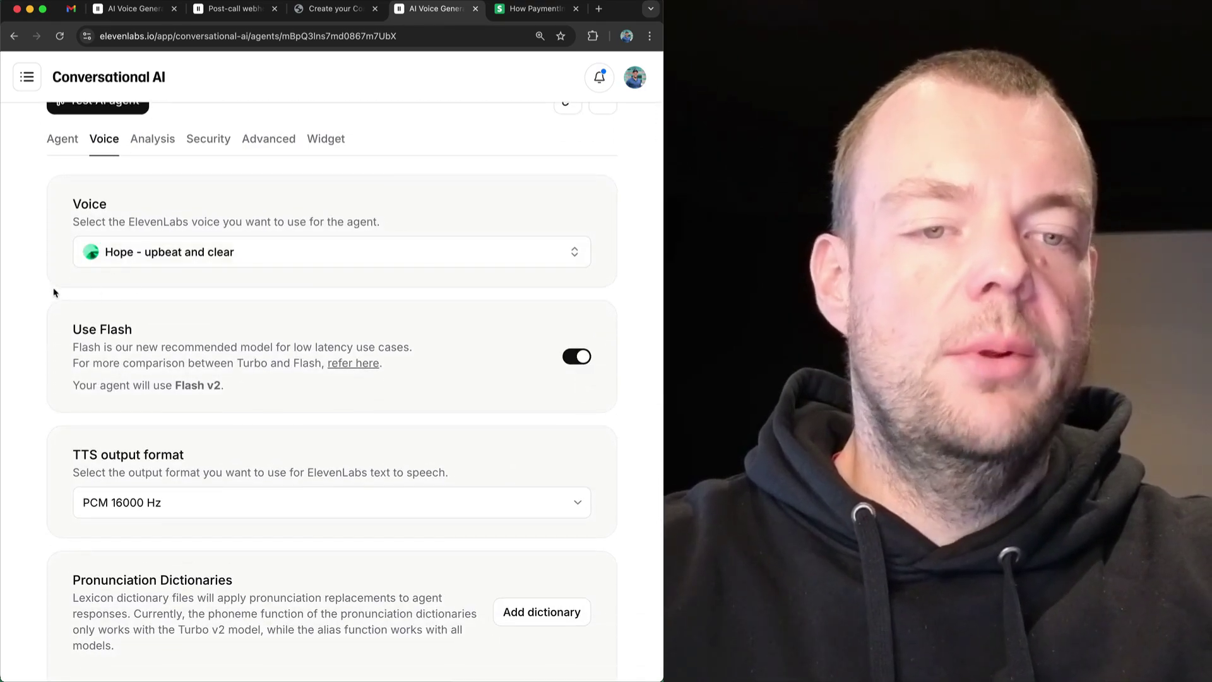
{"action": "scroll", "coordinate": [38, 309], "scroll_direction": "down", "scroll_amount": 4}
{"action": "scroll", "coordinate": [34, 312], "scroll_direction": "up", "scroll_amount": 4}
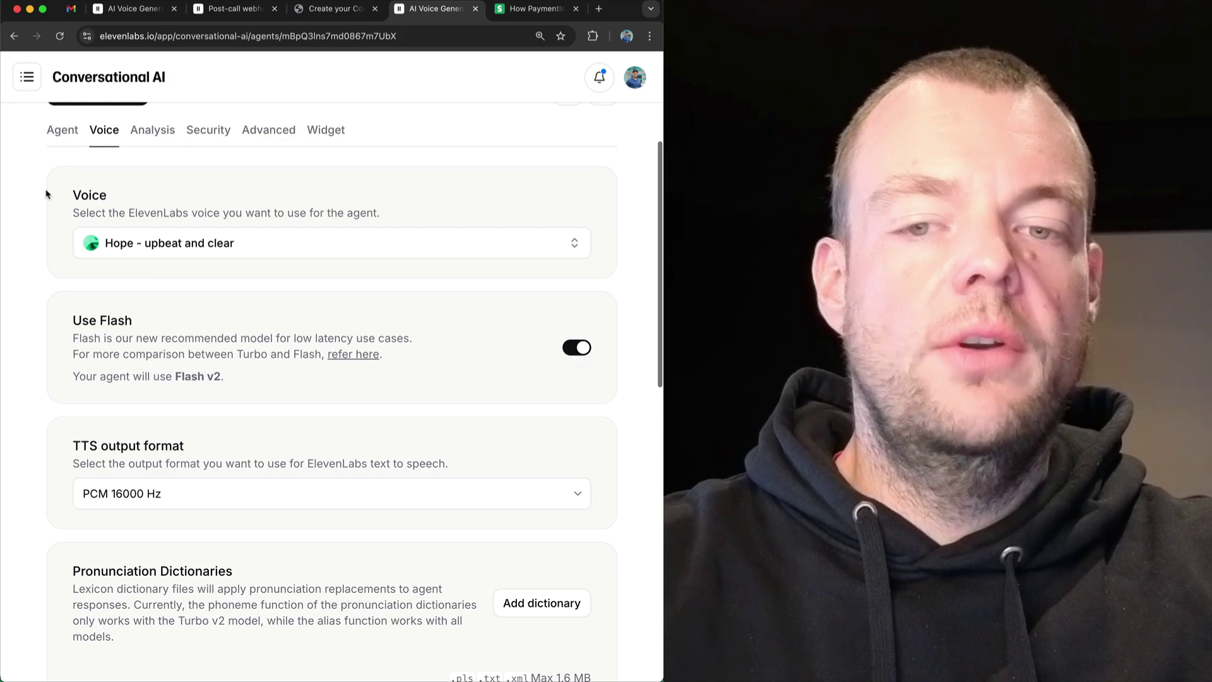
Go to Advanced and then Security to review authentication, overrides and the post-call webhook.
{"action": "left_click", "coordinate": [262, 132]}
{"action": "left_click", "coordinate": [212, 140]}
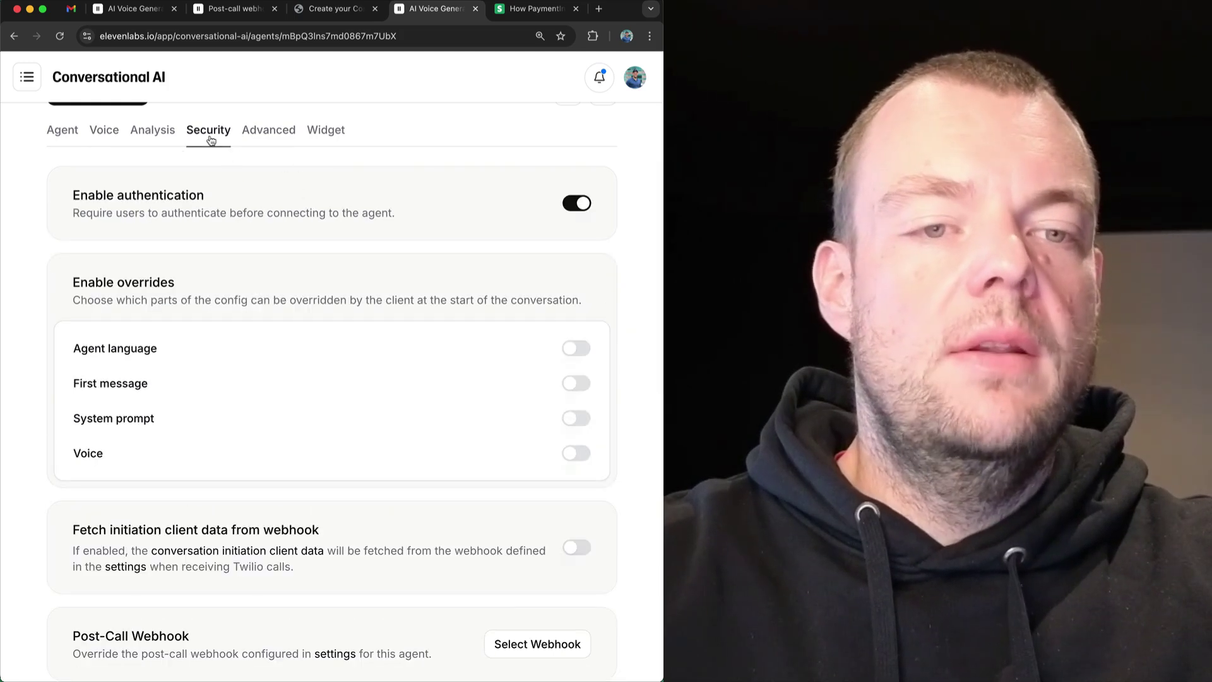